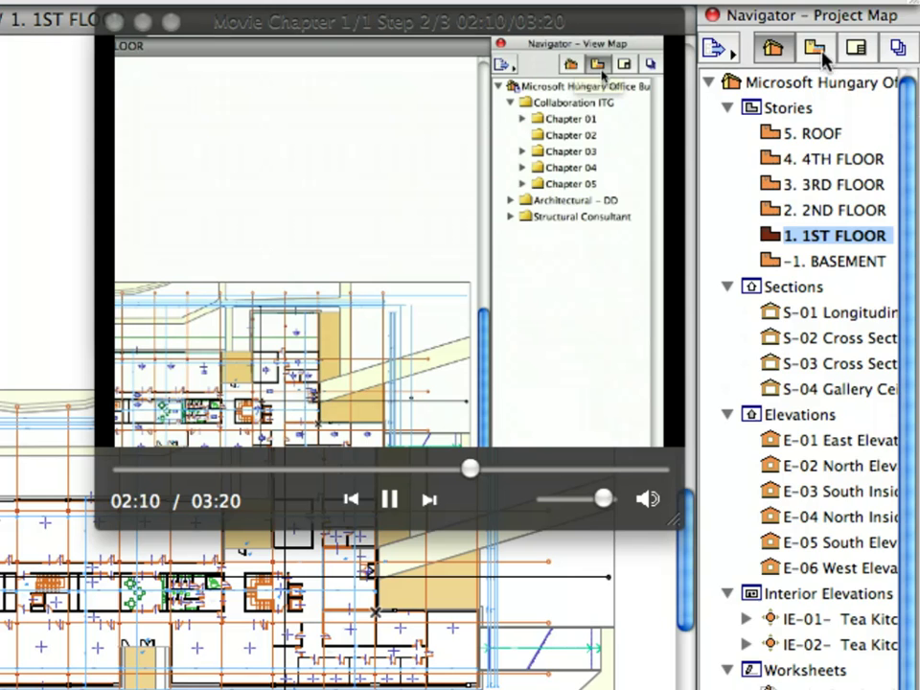
# Switch the Navigator to the View Map and step through views 3.1.1, 3.1.2 and 3.1.3.
pyautogui.click(817, 50)
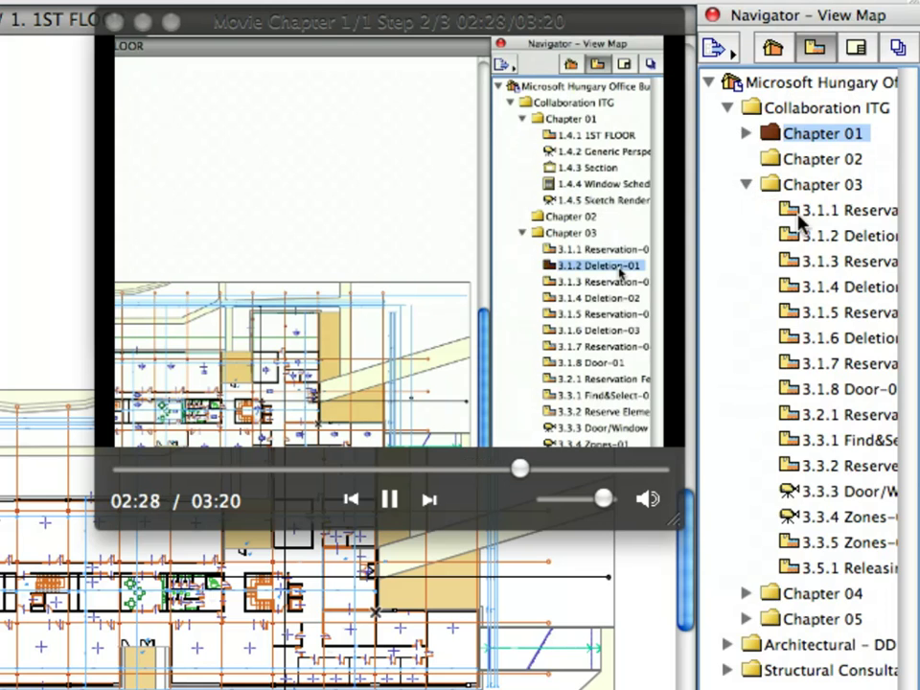
pyautogui.click(782, 211)
pyautogui.click(780, 234)
pyautogui.click(810, 261)
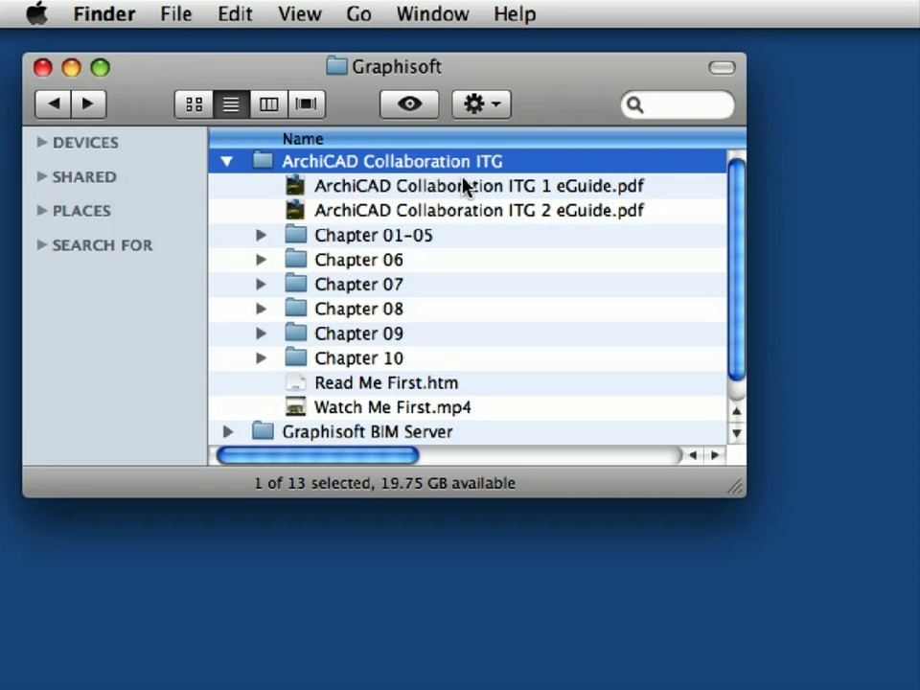
# Look through the Chapter 01-05 to Chapter 10 folders in the Graphisoft folder.
pyautogui.click(483, 240)
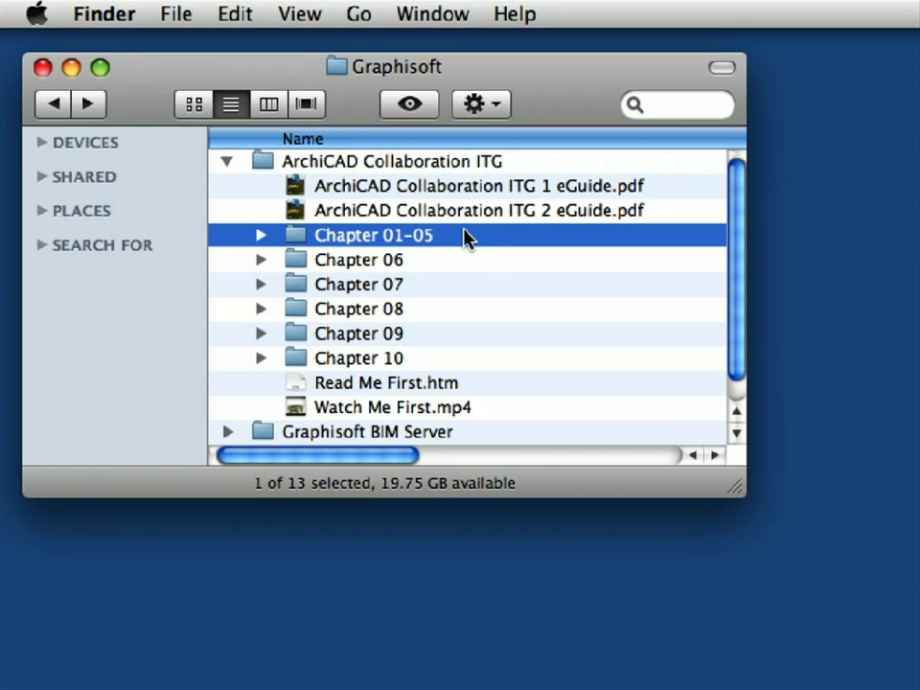
pyautogui.click(436, 260)
pyautogui.click(436, 281)
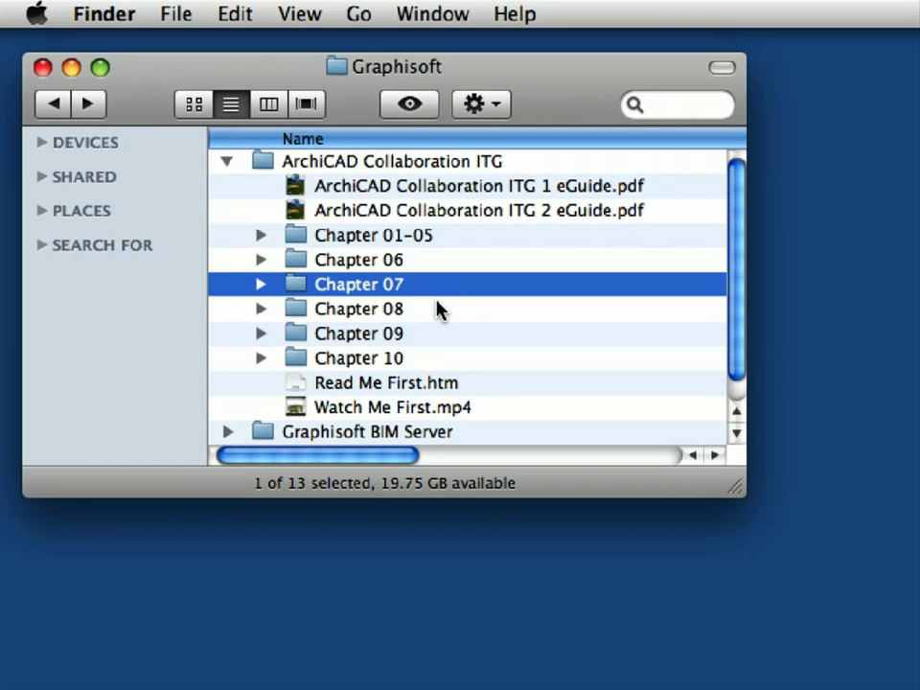
pyautogui.click(437, 301)
pyautogui.click(440, 337)
pyautogui.click(442, 358)
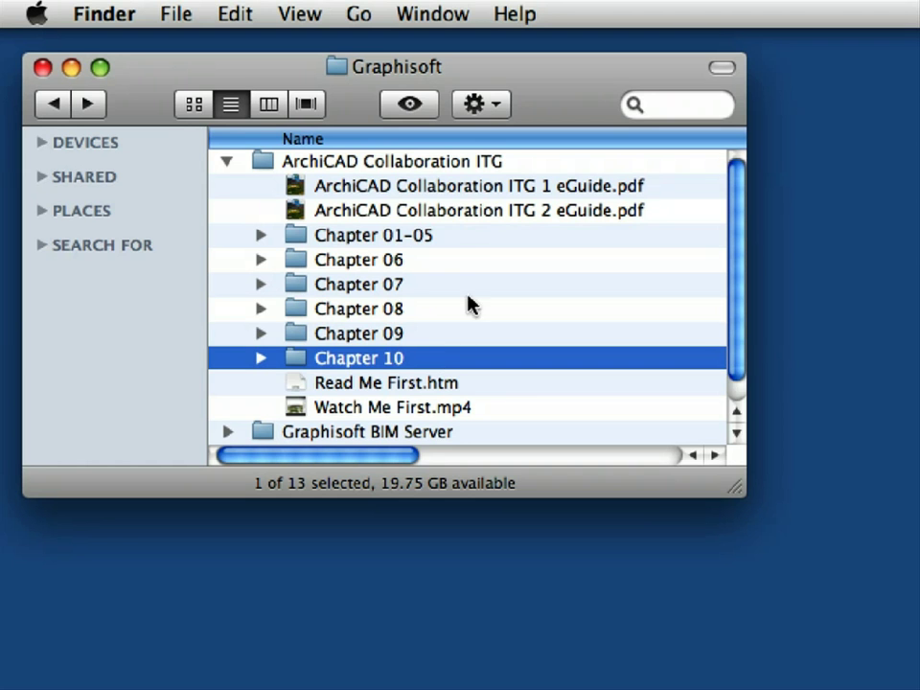
pyautogui.click(484, 240)
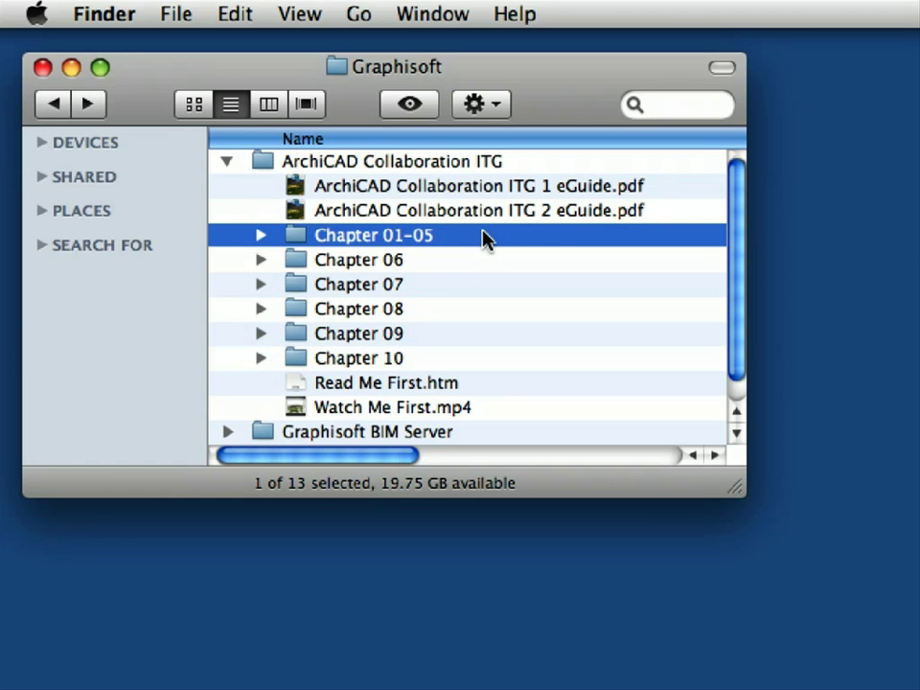
# Open ArchiCAD Collaboration ITG 1 eGuide.pdf from its context menu.
pyautogui.click(537, 222)
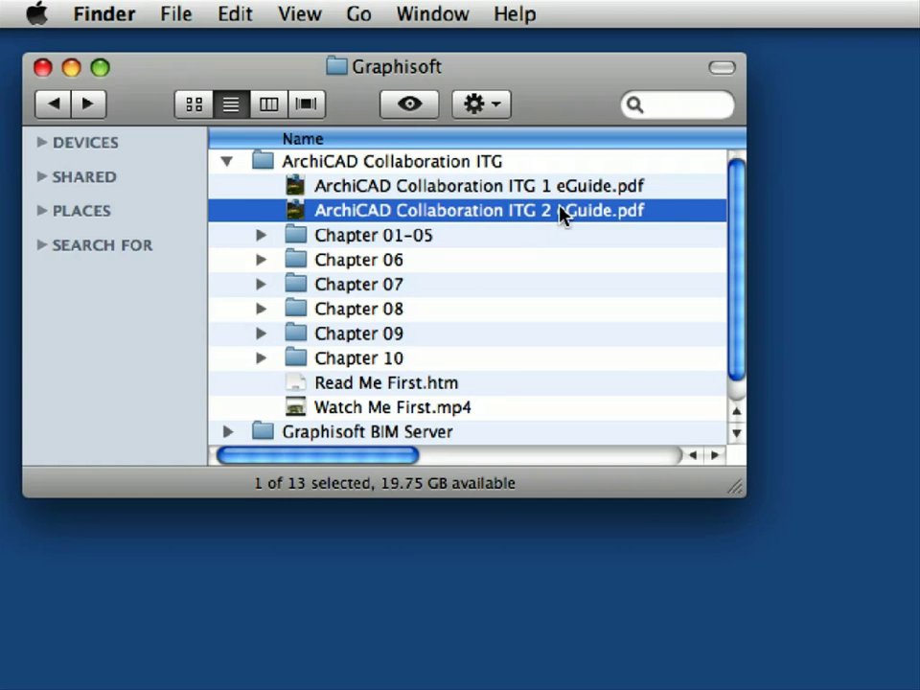
pyautogui.click(586, 192)
pyautogui.rightClick(671, 197)
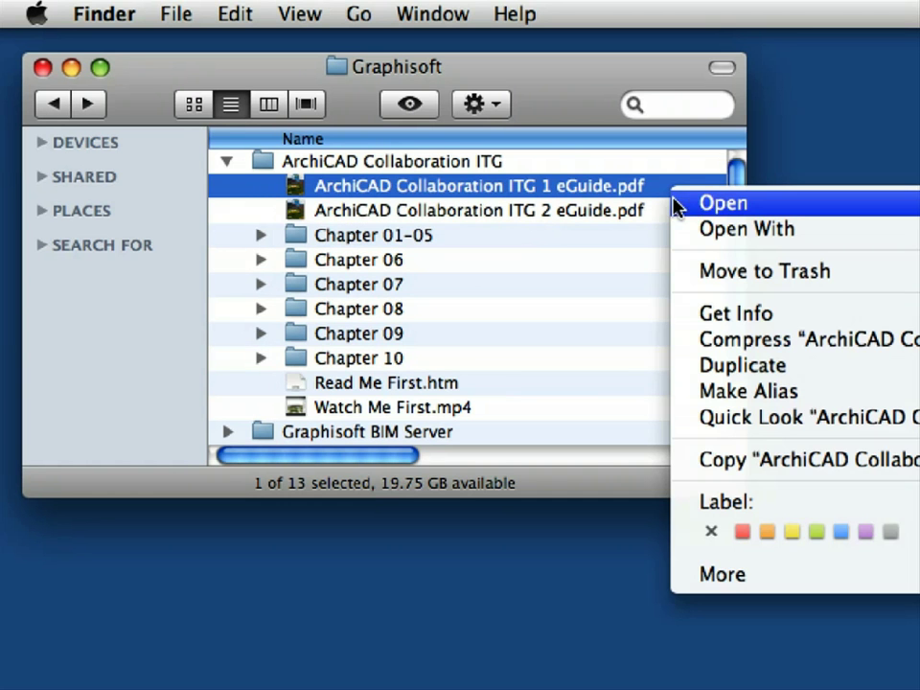
pyautogui.click(786, 205)
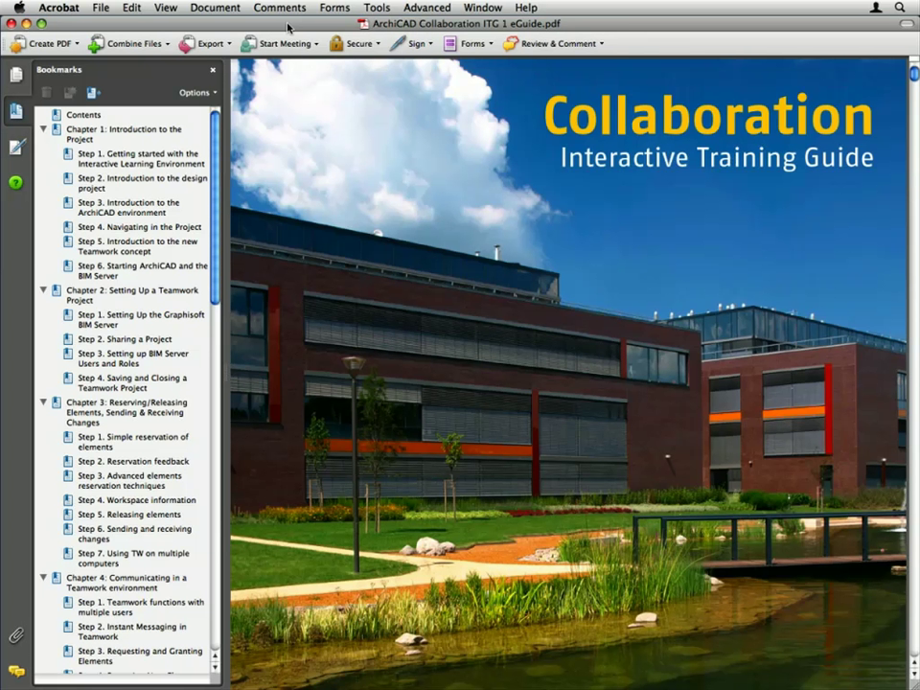
# Jump through the eGuide's Chapter 1 to Chapter 4 bookmarks.
pyautogui.click(139, 129)
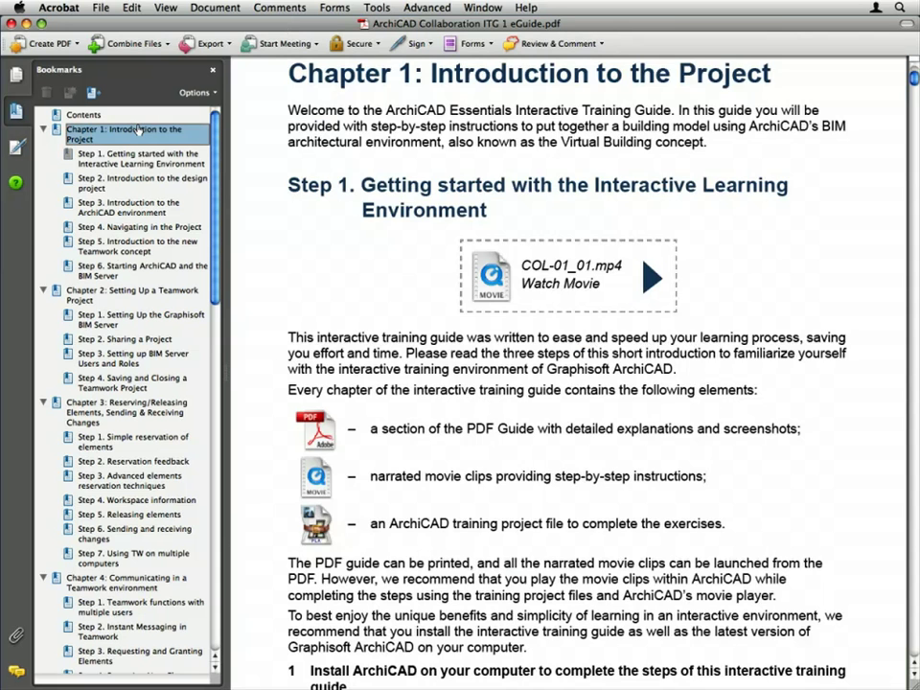
pyautogui.click(119, 293)
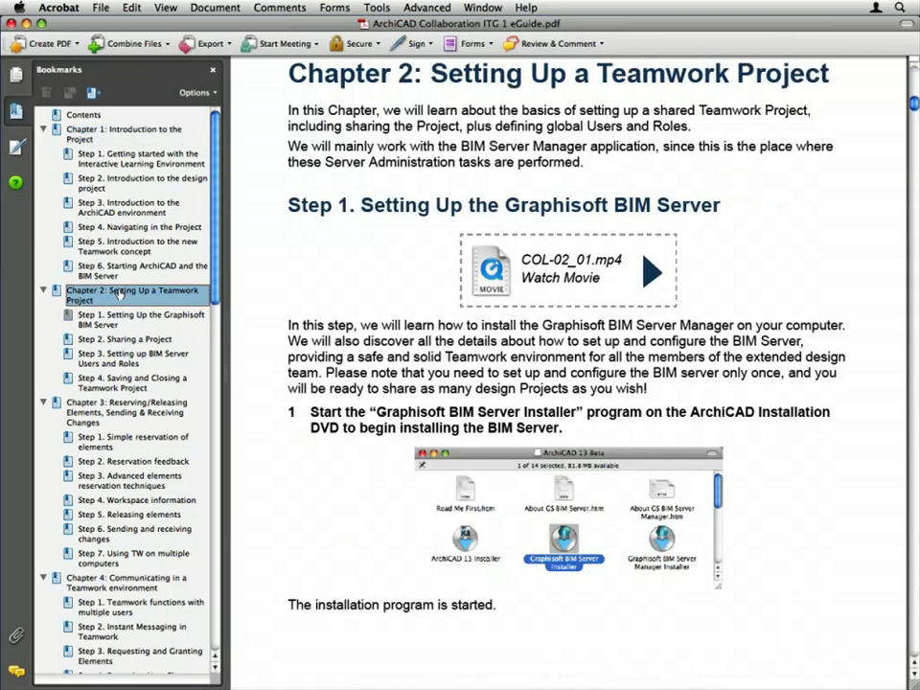
pyautogui.click(123, 410)
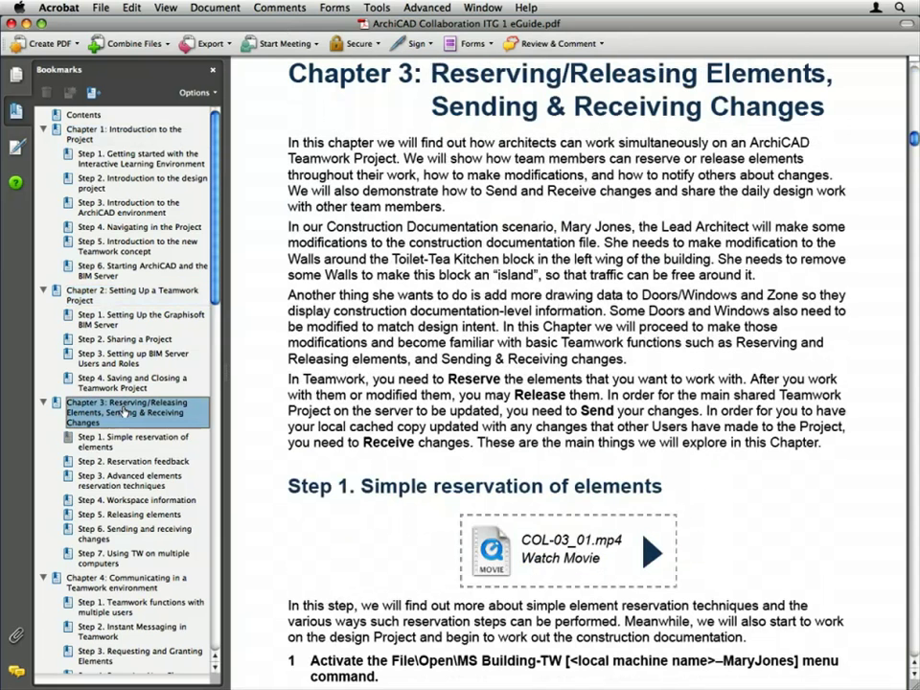
pyautogui.click(126, 583)
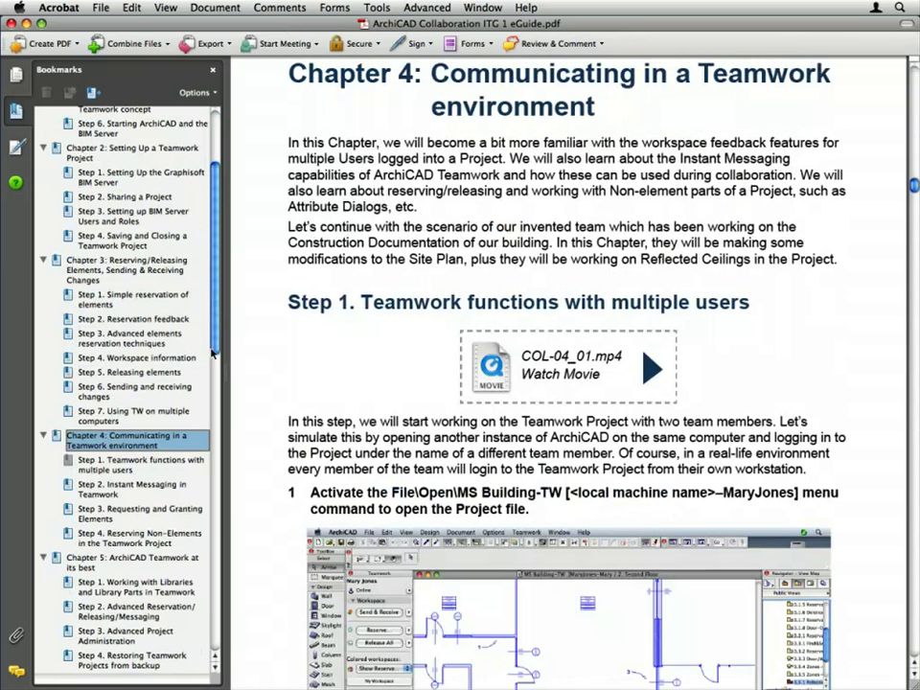
# Go to Chapter 5 and launch the COL-05_01.mp4 movie, allowing it to open.
pyautogui.scroll(-2, 209, 381)
pyautogui.scroll(-5, 209, 380)
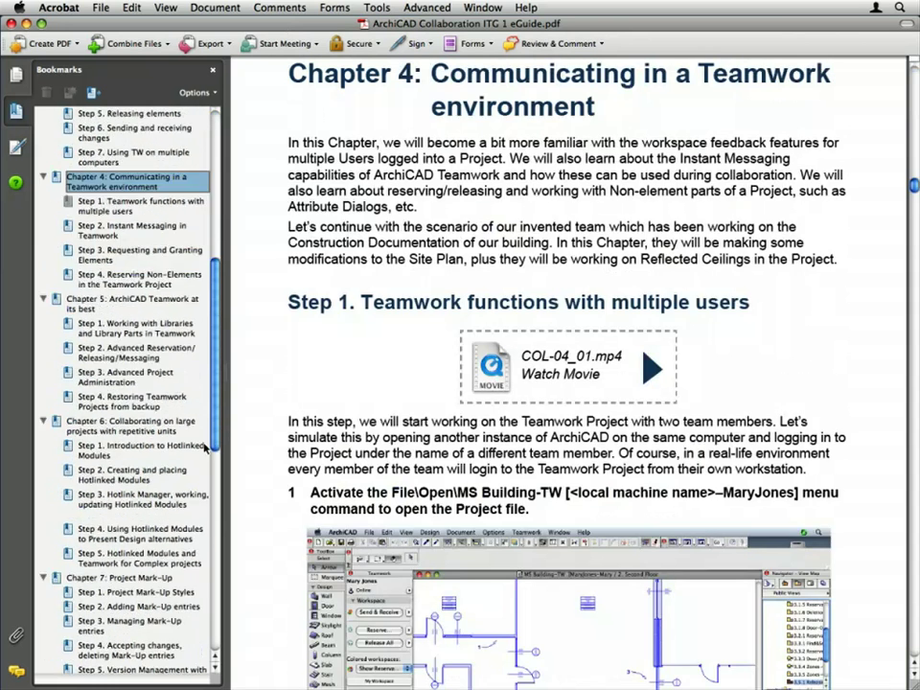
pyautogui.click(112, 240)
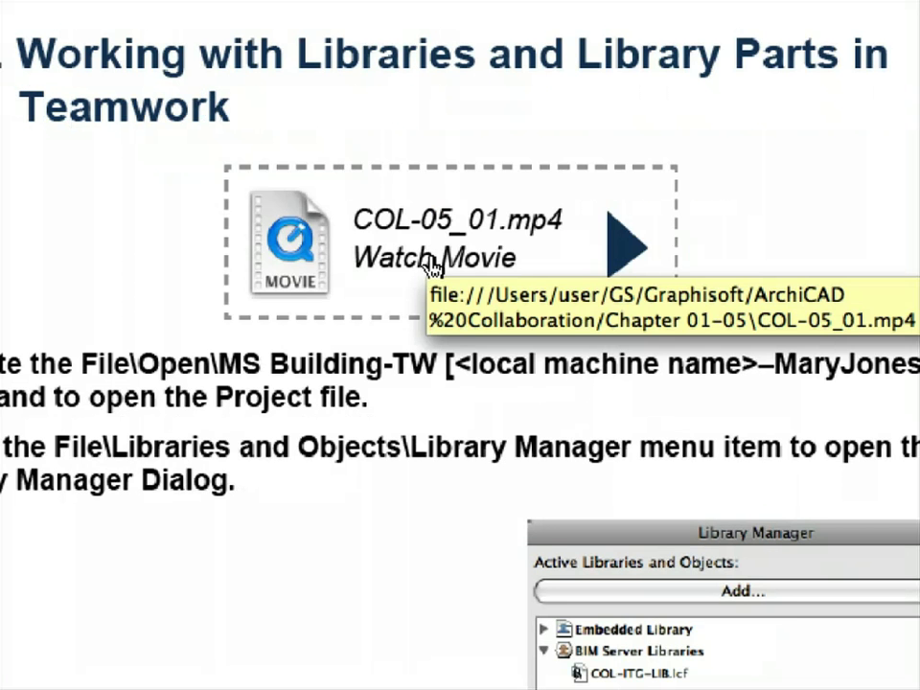
pyautogui.click(559, 289)
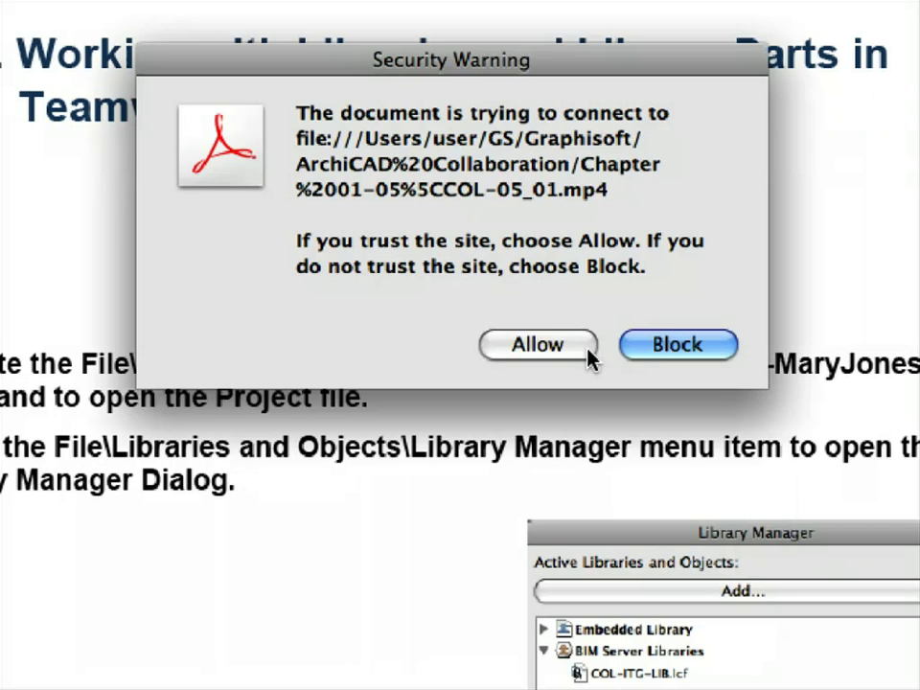
pyautogui.click(587, 350)
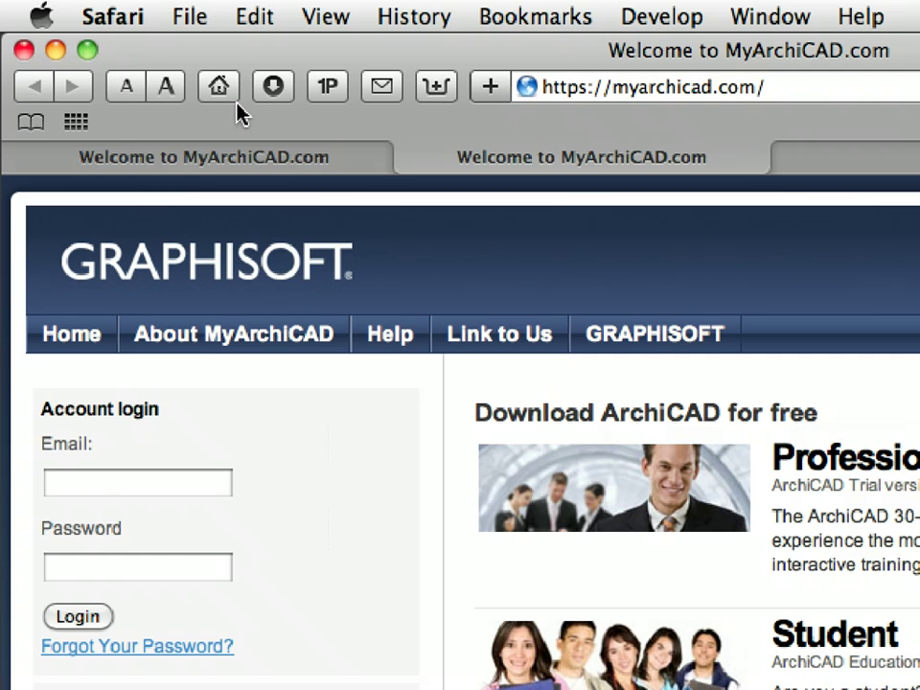
pyautogui.moveTo(772, 91); pyautogui.dragTo(724, 89)
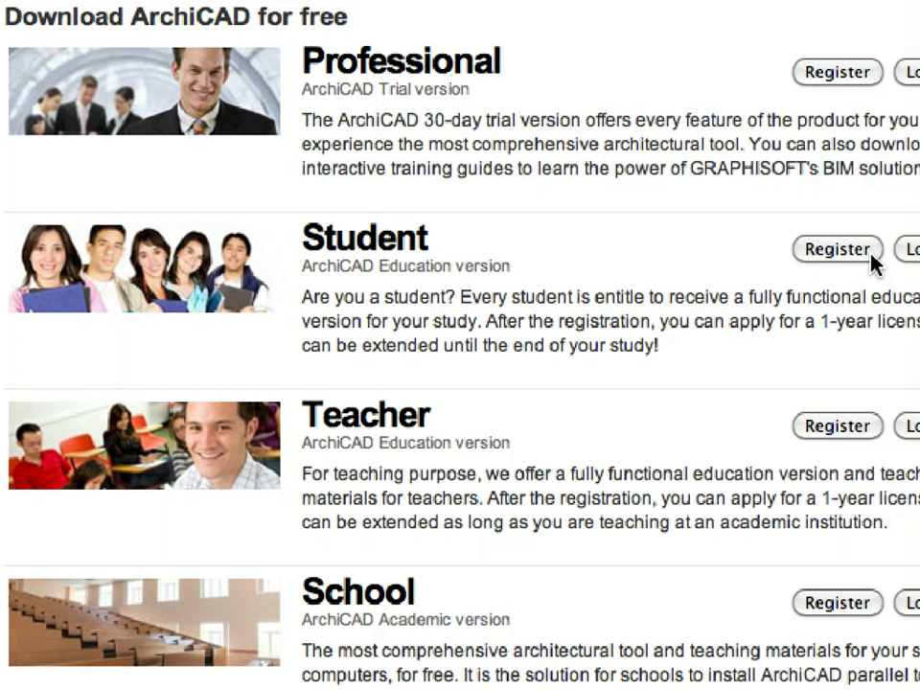
pyautogui.click(872, 257)
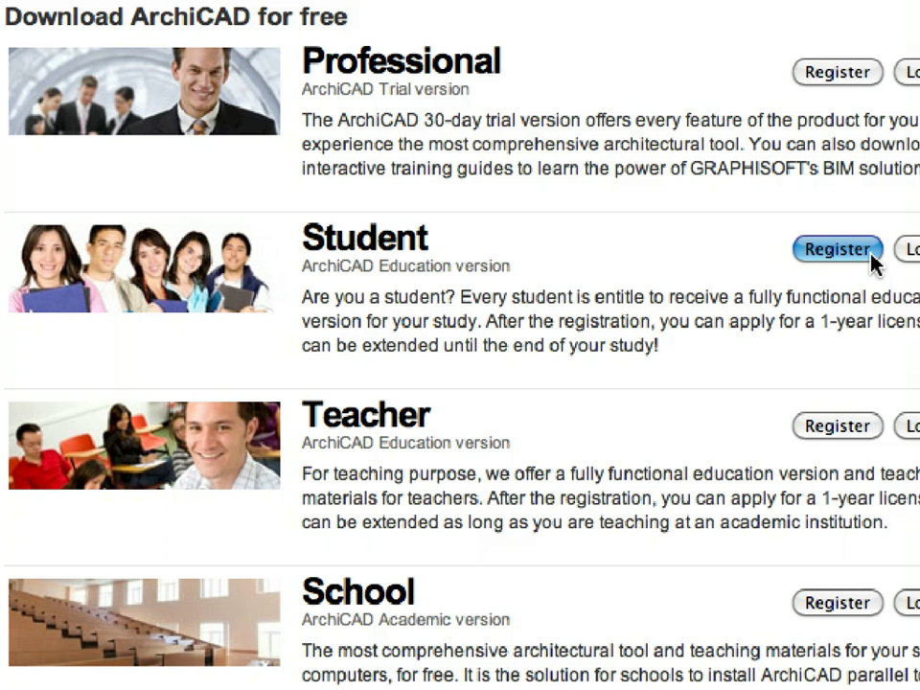
pyautogui.click(870, 606)
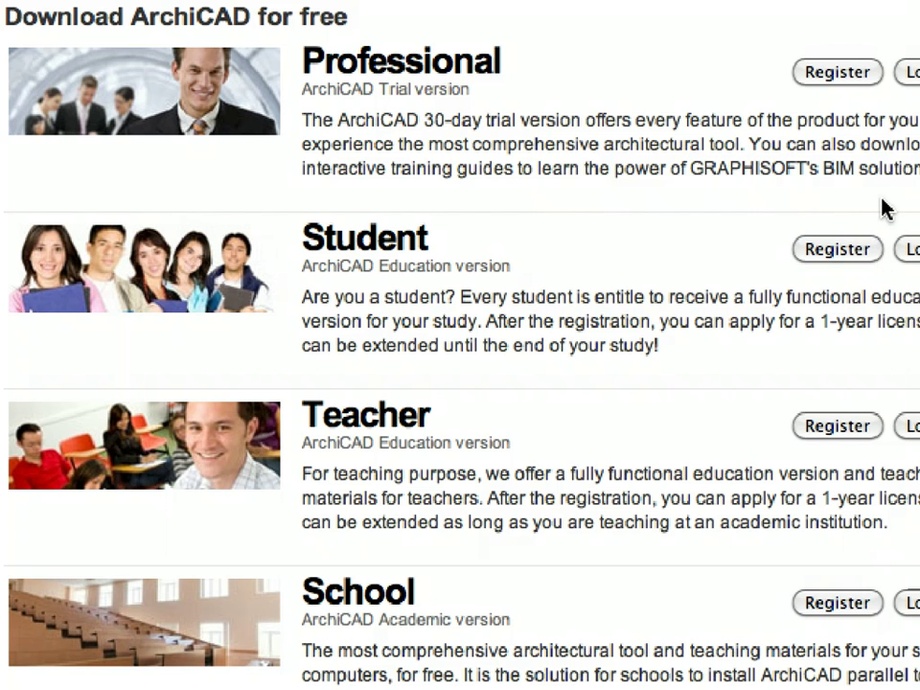
pyautogui.click(867, 74)
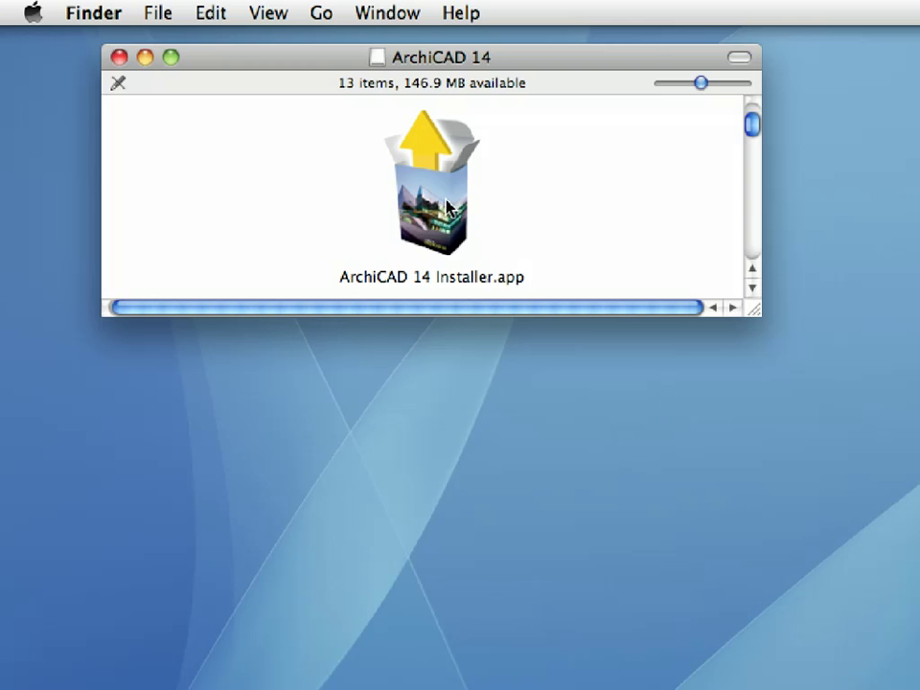
# Run the ArchiCAD 14 Installer with the default folder and Typical setup.
pyautogui.rightClick(451, 200)
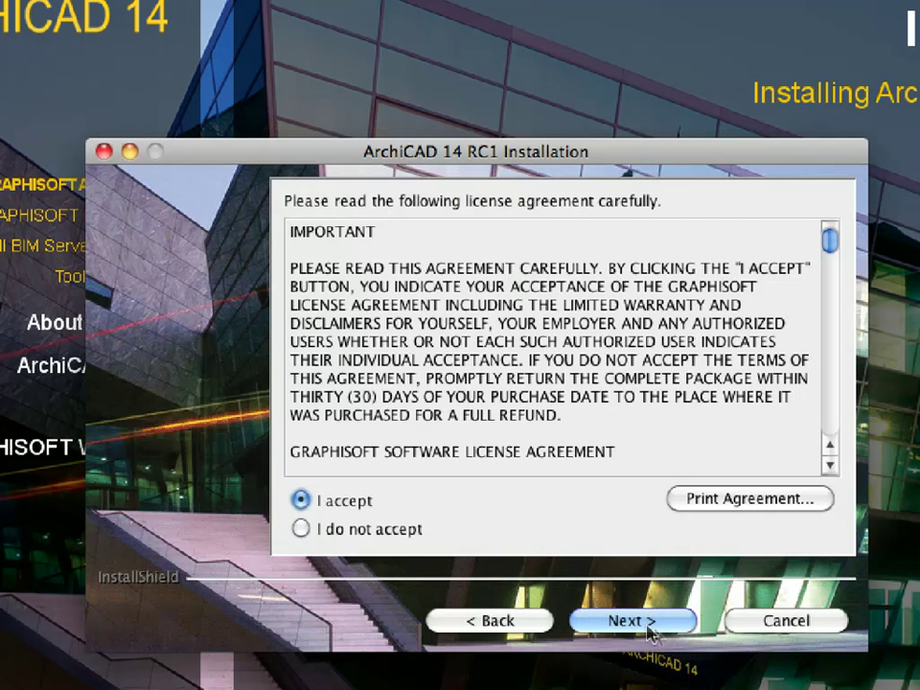
pyautogui.click(681, 623)
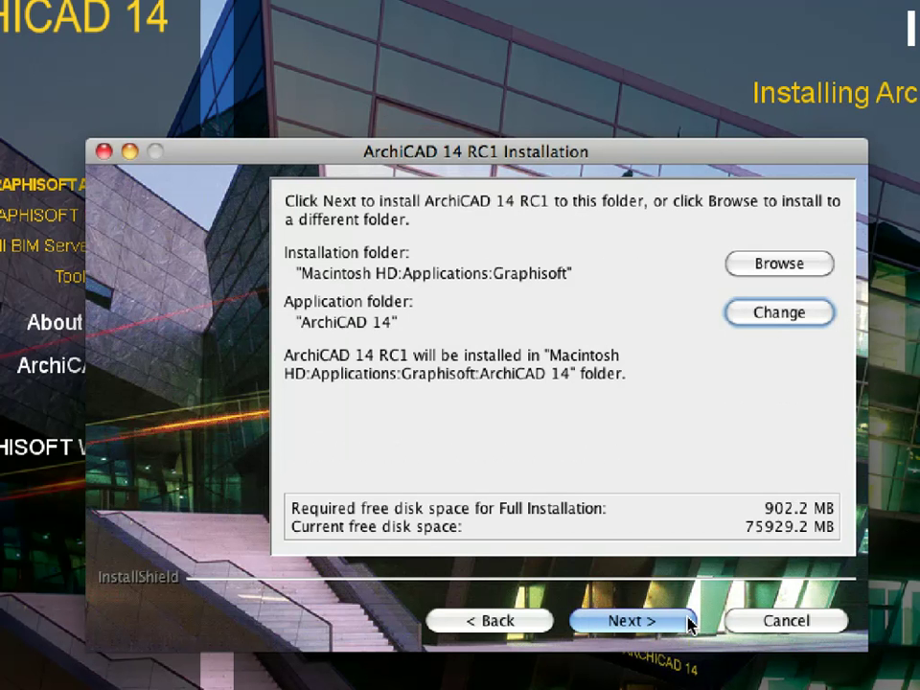
pyautogui.click(688, 622)
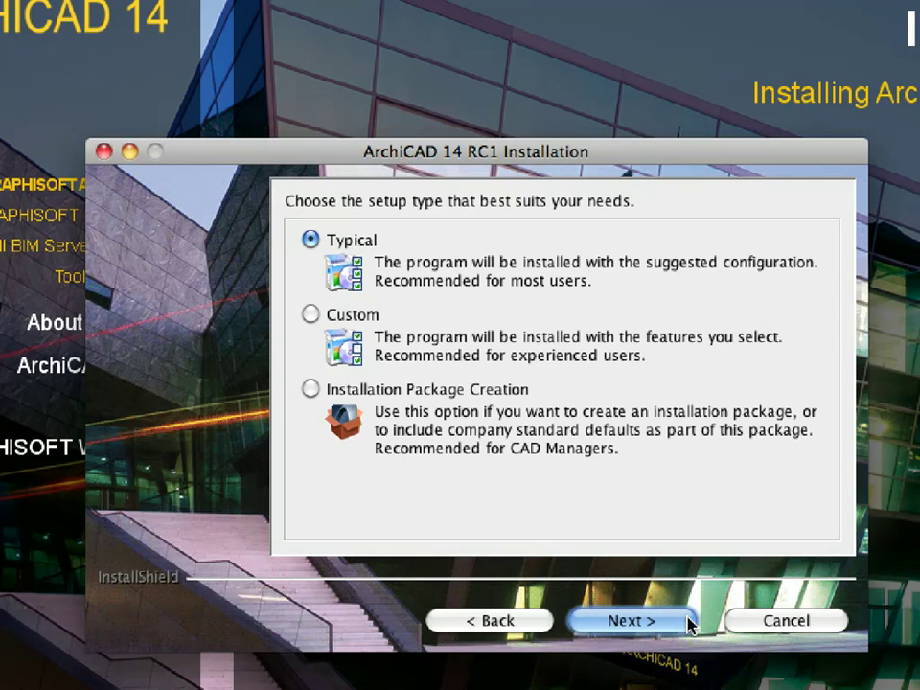
pyautogui.click(689, 622)
pyautogui.click(632, 621)
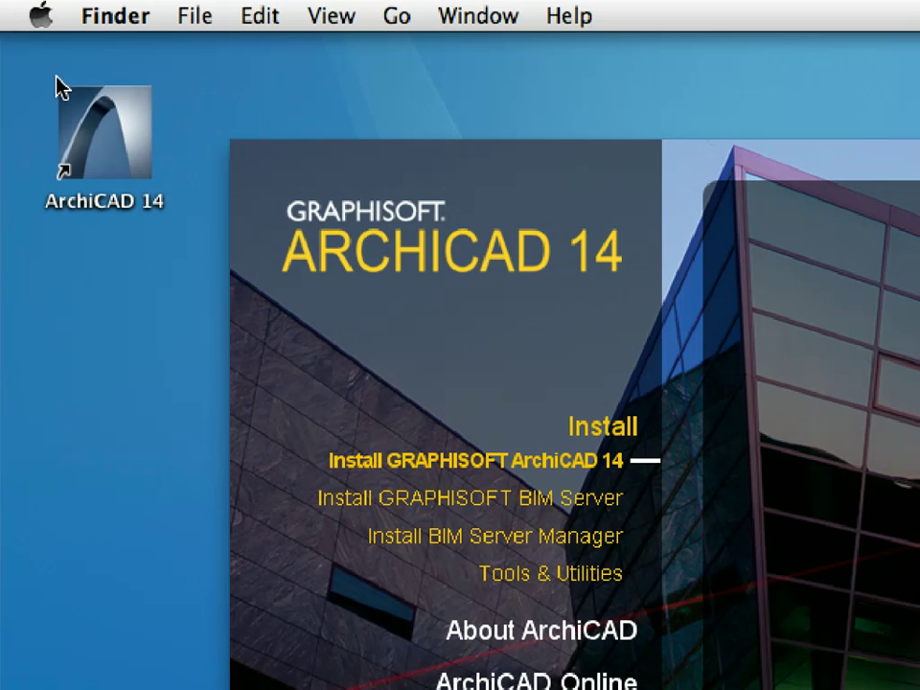
# Launch ArchiCAD 14 from its desktop shortcut, choosing Standard Profile 14 and Open a Project.
pyautogui.click(123, 142)
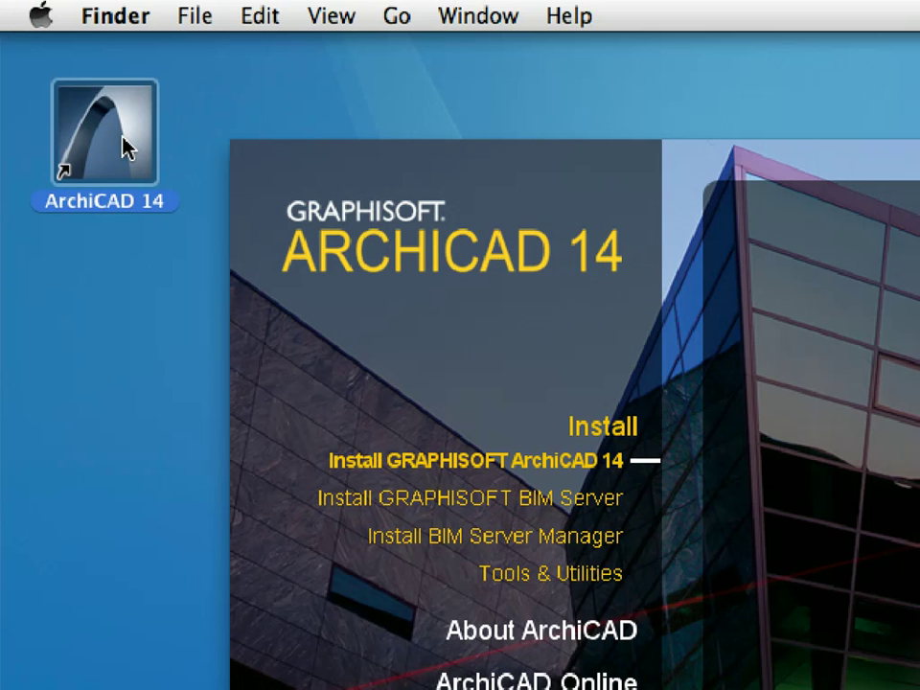
pyautogui.rightClick(139, 215)
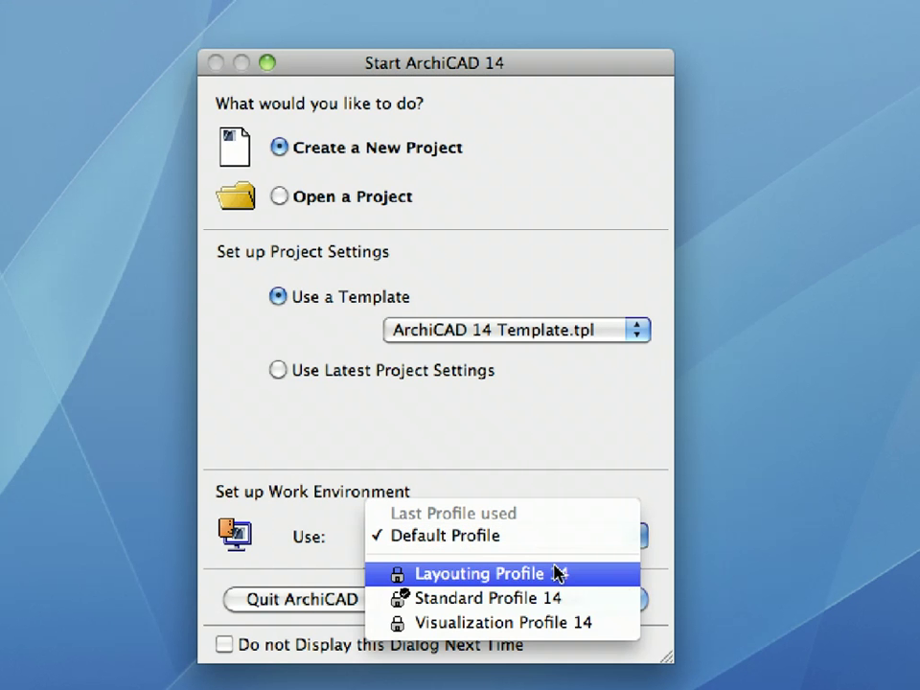
pyautogui.click(618, 602)
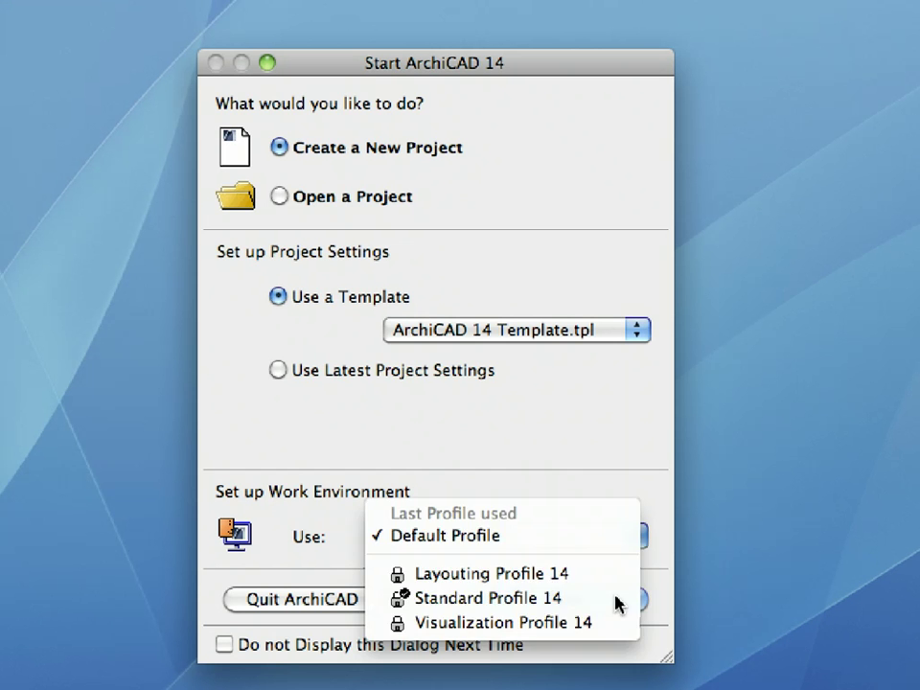
pyautogui.click(361, 197)
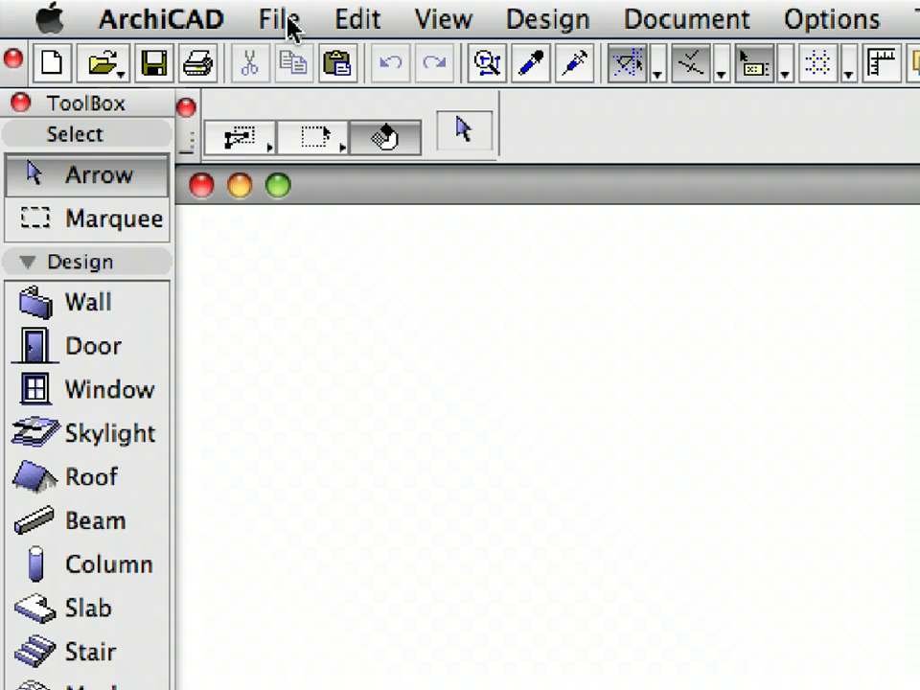
# Open the File > Open dialog and browse the Chapter 01-05 to Chapter 10 training folders.
pyautogui.click(288, 21)
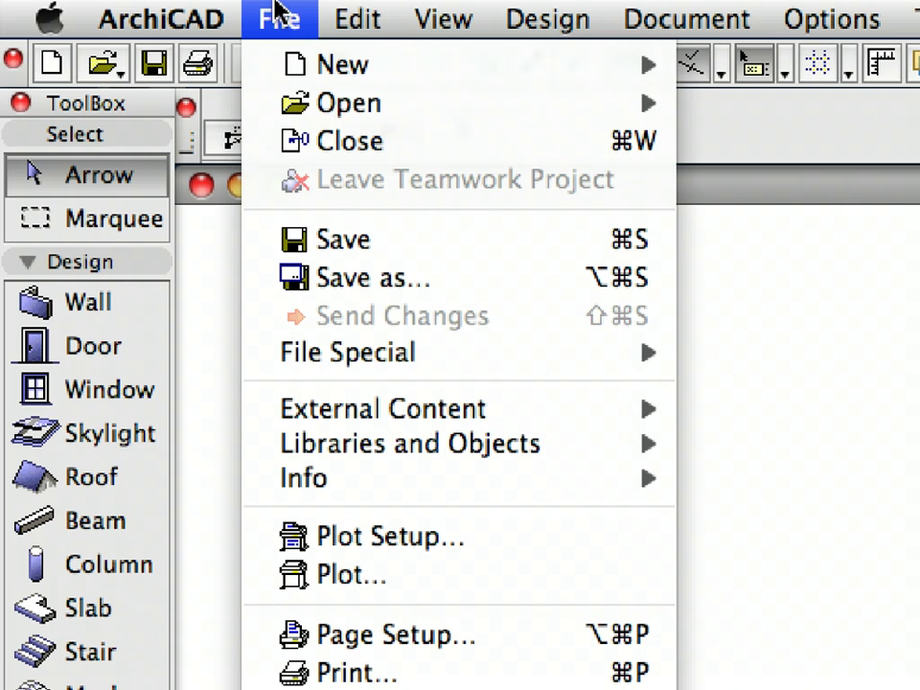
pyautogui.moveTo(267, 97)
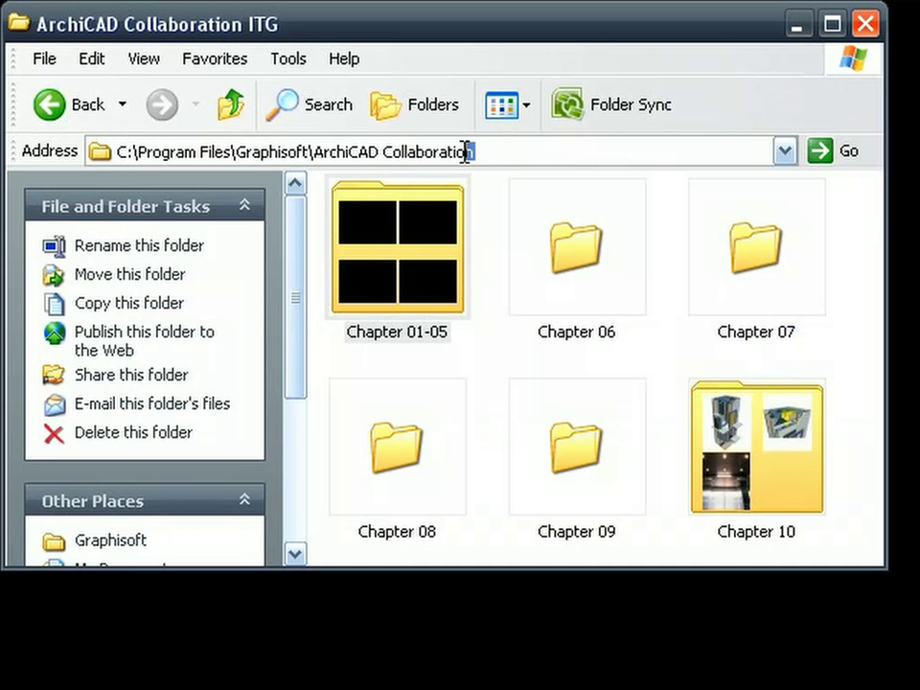
pyautogui.moveTo(464, 150); pyautogui.dragTo(140, 154)
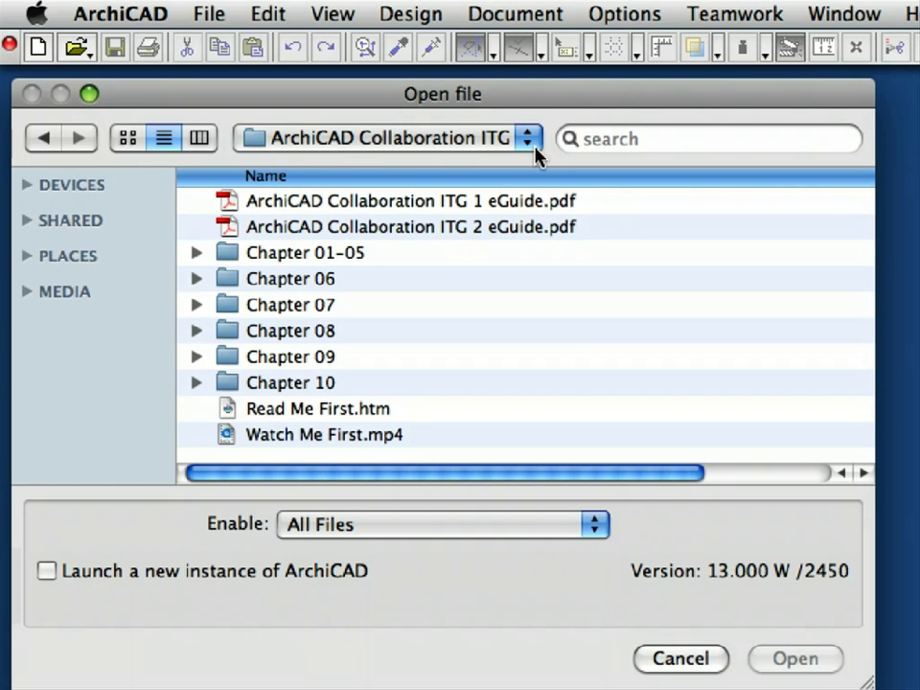
pyautogui.click(501, 254)
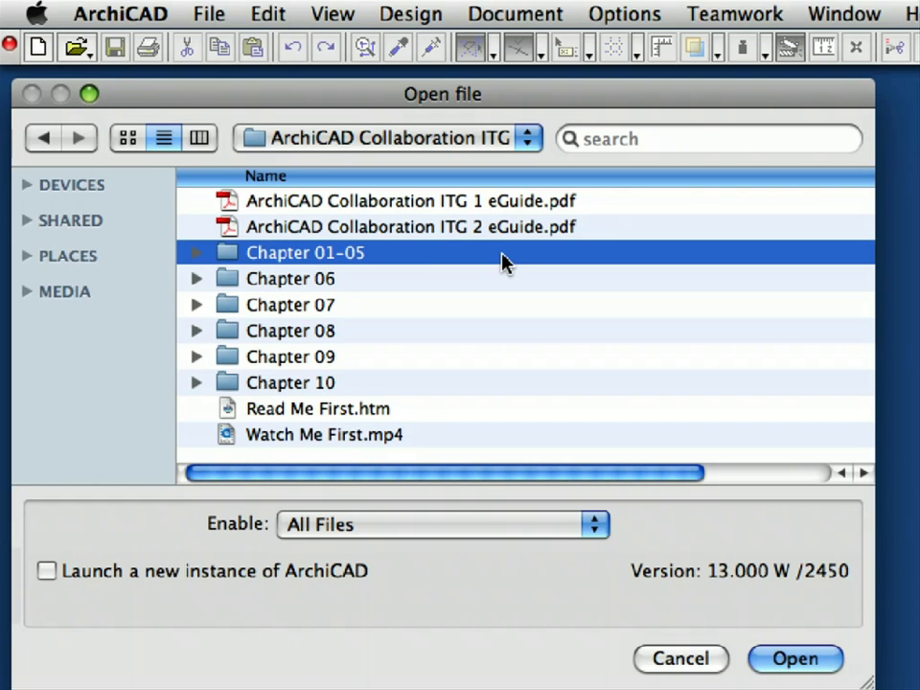
pyautogui.click(435, 283)
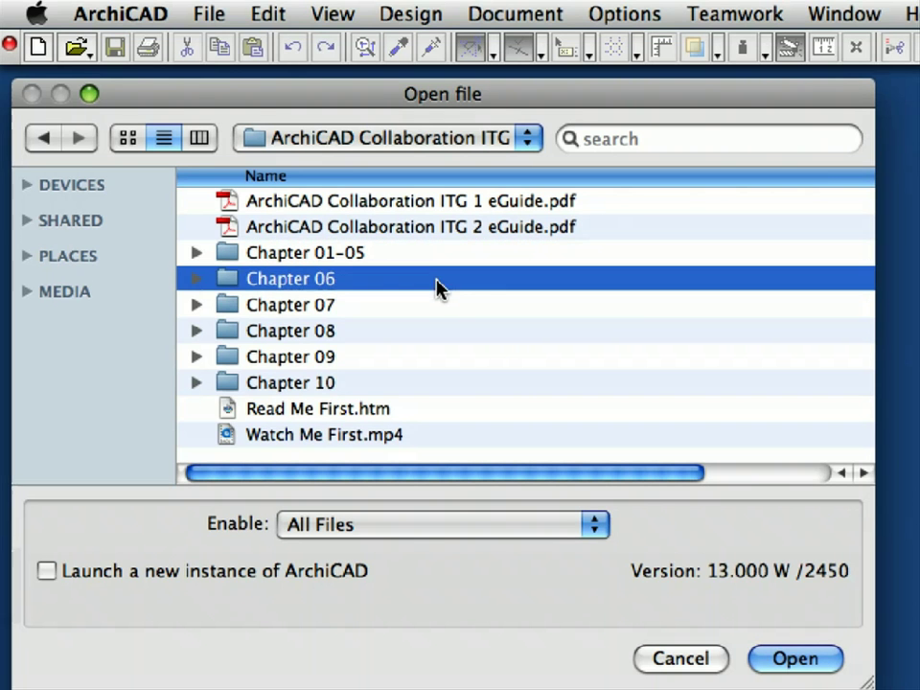
pyautogui.click(434, 303)
pyautogui.click(435, 331)
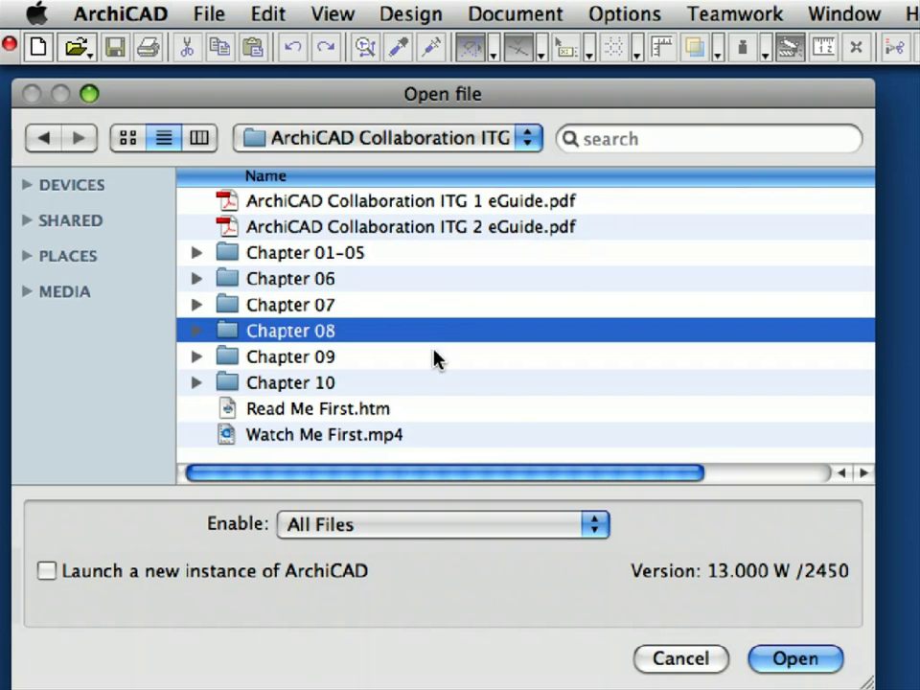
pyautogui.click(431, 358)
pyautogui.click(433, 382)
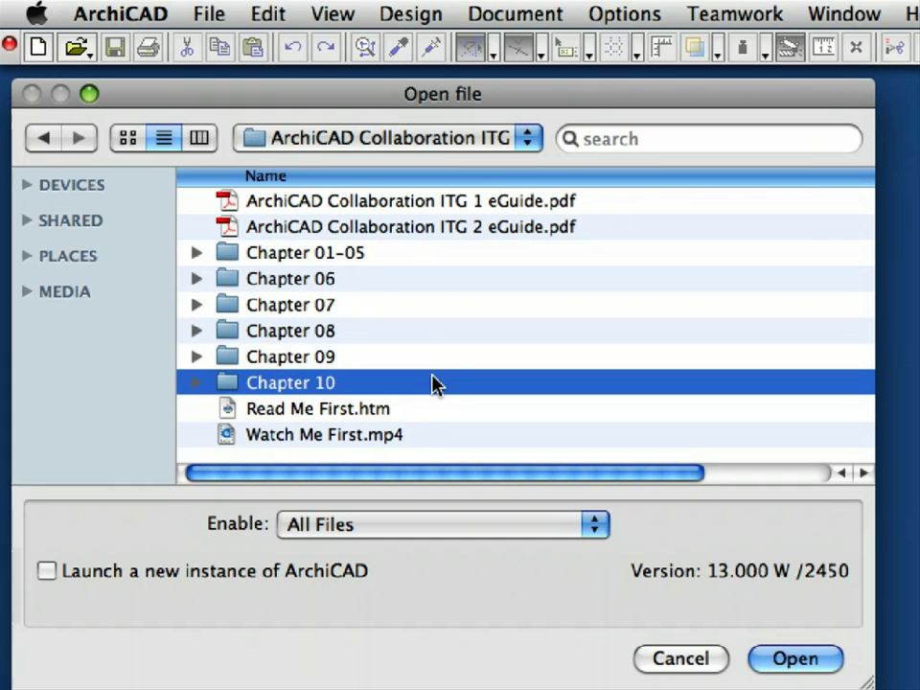
pyautogui.click(431, 263)
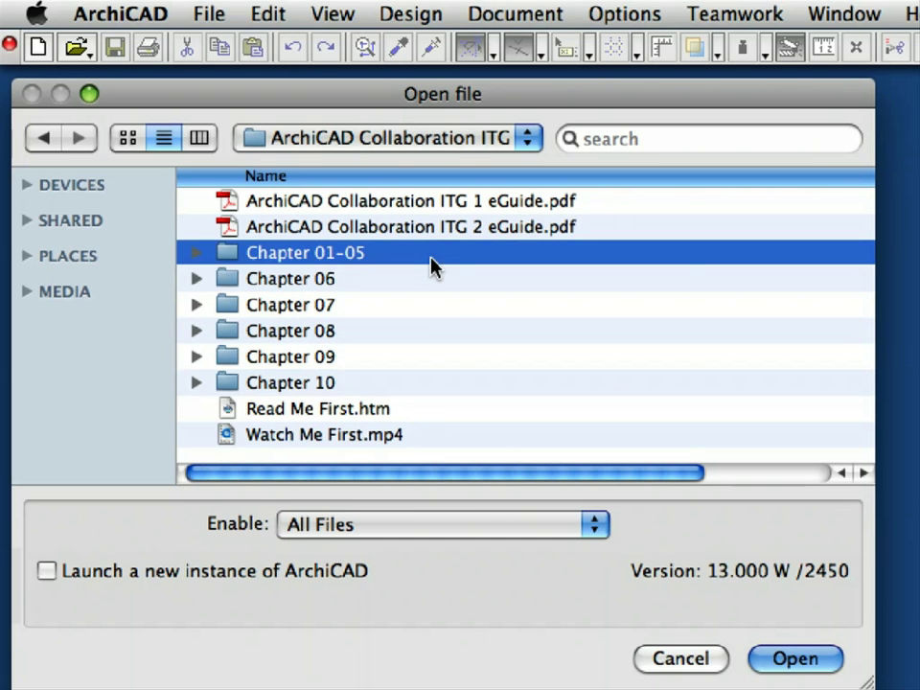
# Expand Chapter 01-05, select COL_01.pln, and inspect the COL-ITG-Auxiliary-LIB.lcf and COL-ITG-LIB.lcf libraries.
pyautogui.click(197, 254)
pyautogui.click(379, 385)
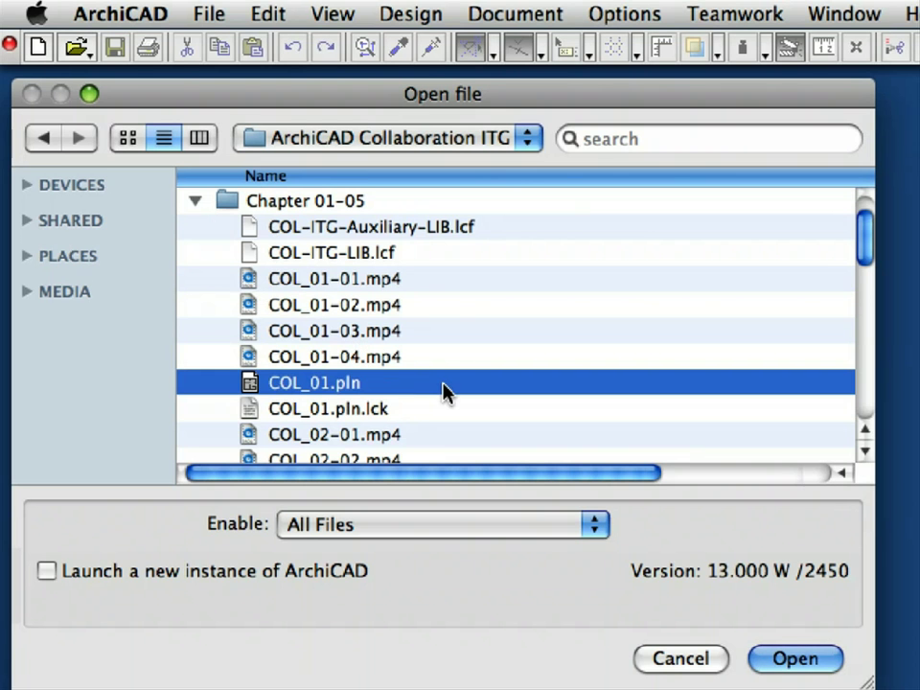
pyautogui.click(503, 230)
pyautogui.click(505, 257)
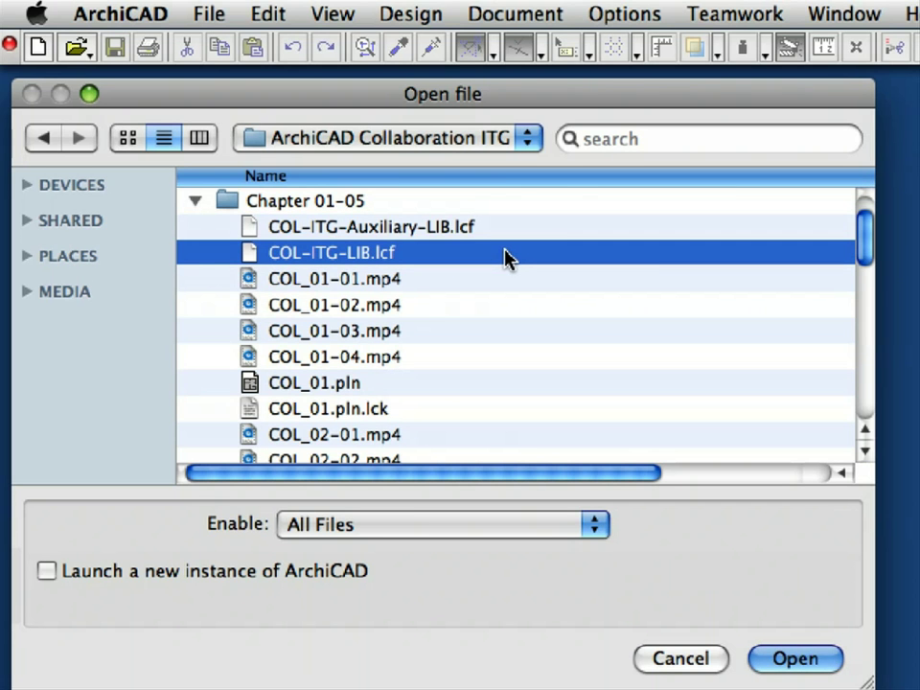
pyautogui.click(510, 230)
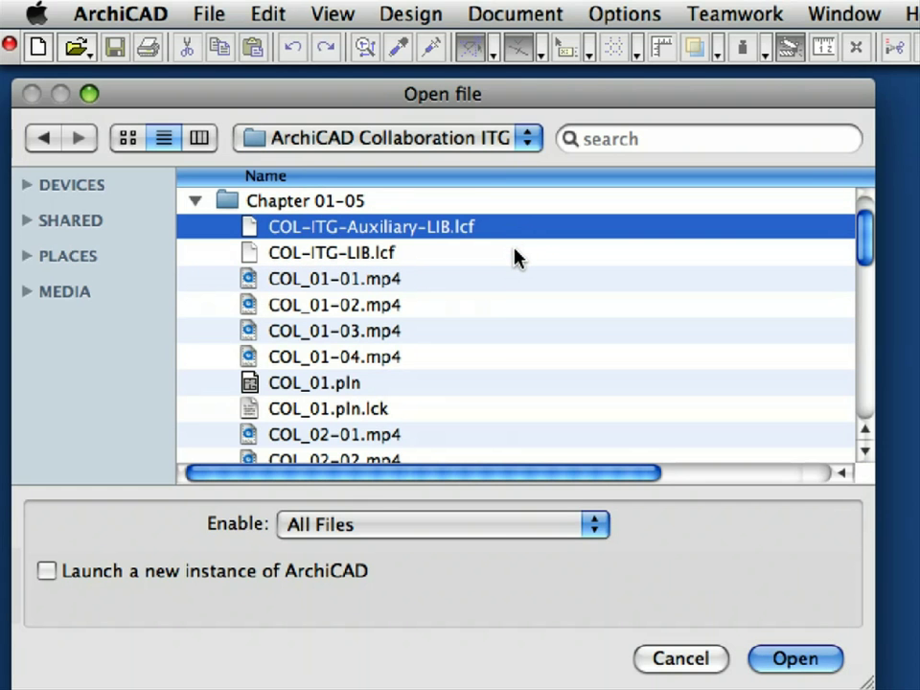
pyautogui.click(515, 253)
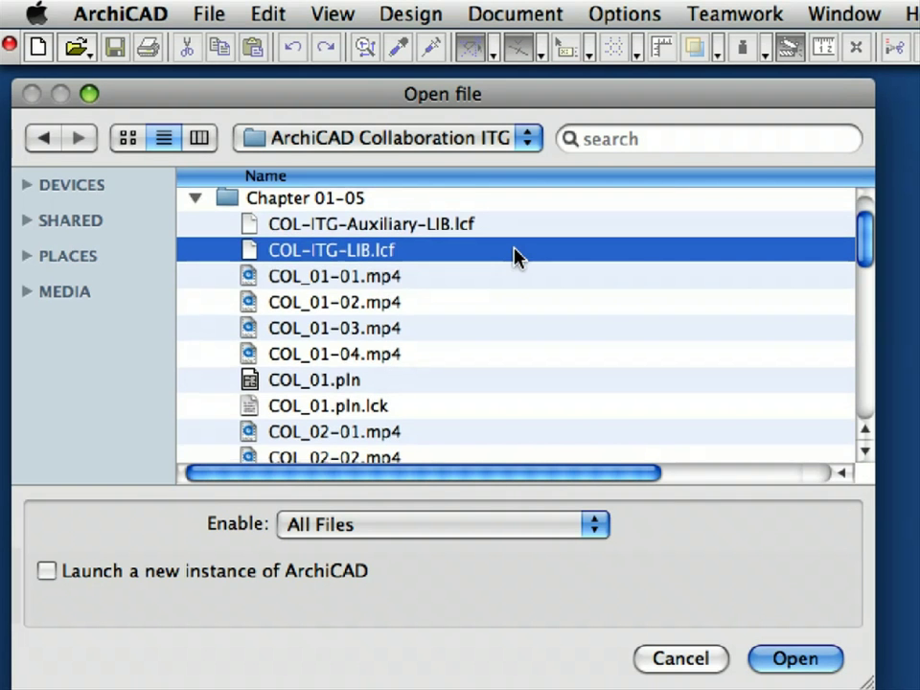
# Compare COL_01.pln with COL_02.pln and leave COL_01.pln selected.
pyautogui.scroll(-5, 515, 256)
pyautogui.scroll(-1, 514, 256)
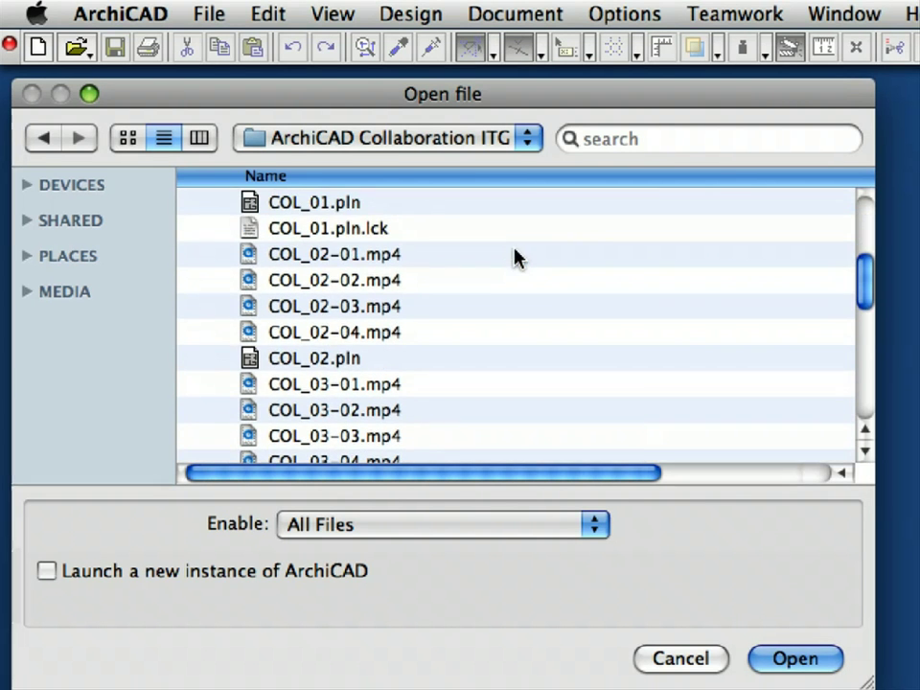
pyautogui.click(487, 207)
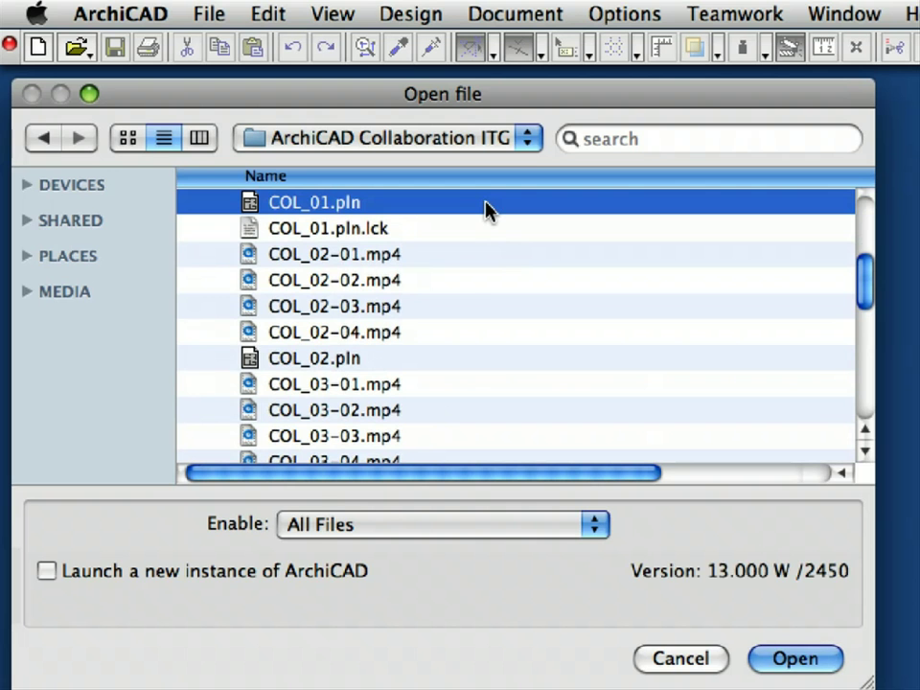
pyautogui.click(498, 360)
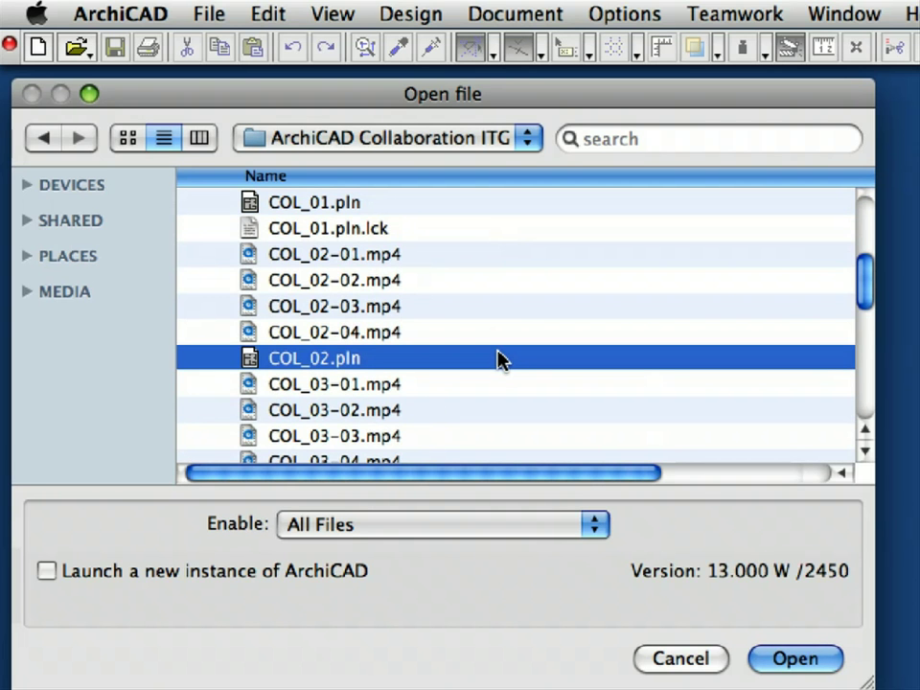
pyautogui.click(516, 203)
pyautogui.scroll(3, 516, 207)
pyautogui.scroll(4, 515, 207)
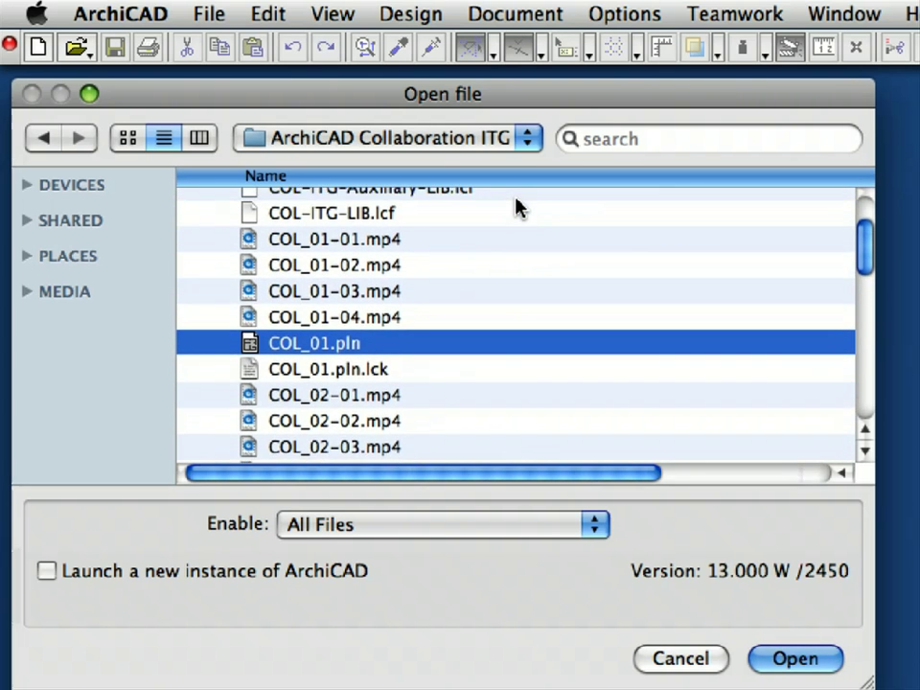
pyautogui.scroll(1, 516, 207)
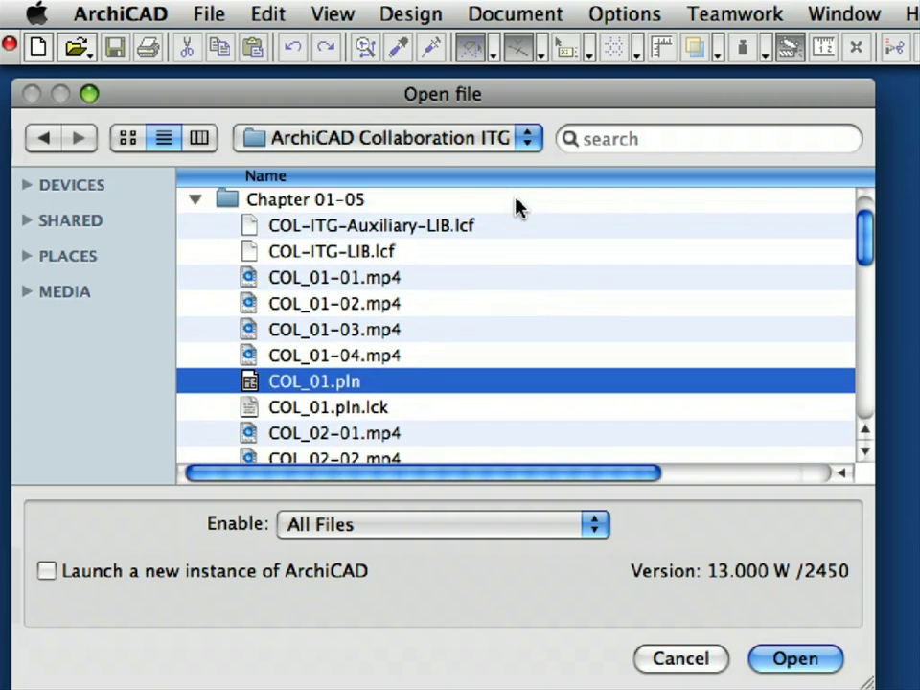
# Open COL_01.pln and go to the Library Manager from the Library Loading Report.
pyautogui.click(834, 659)
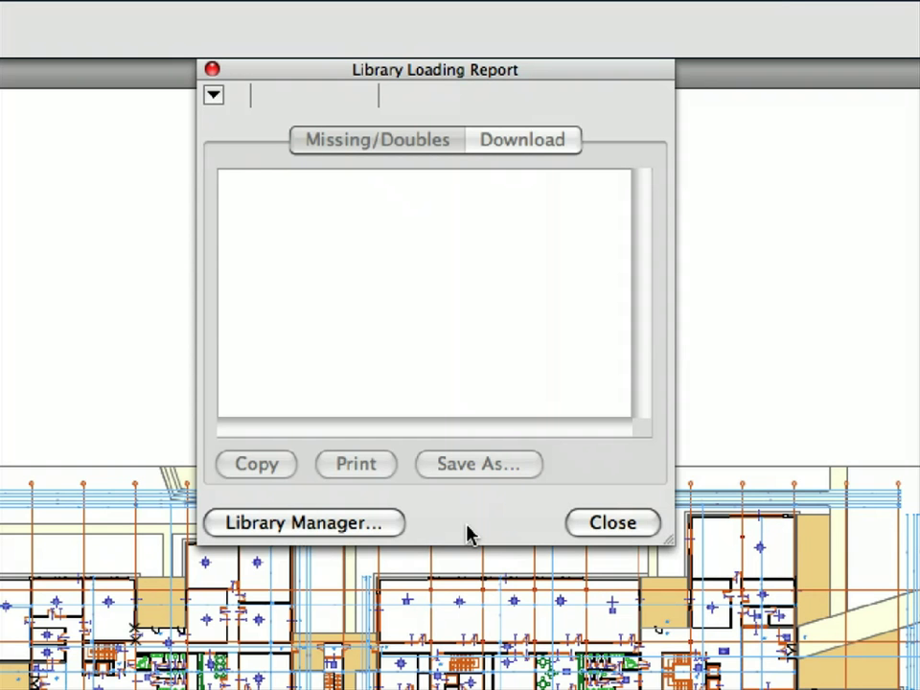
pyautogui.click(393, 525)
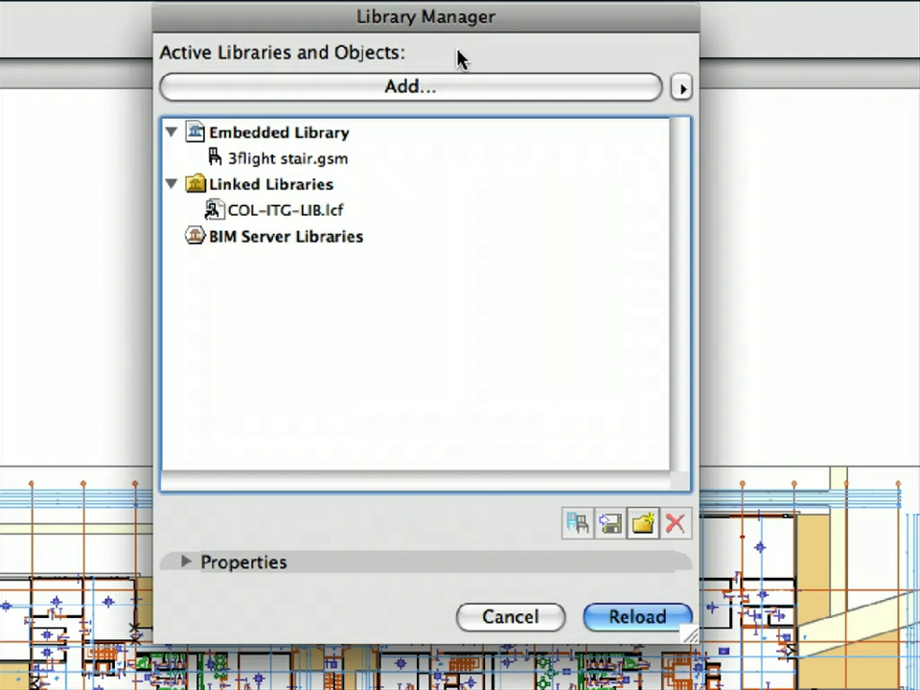
# Add COL-ITG-LIB.lcf from Chapter 01-05 as a linked library.
pyautogui.click(562, 93)
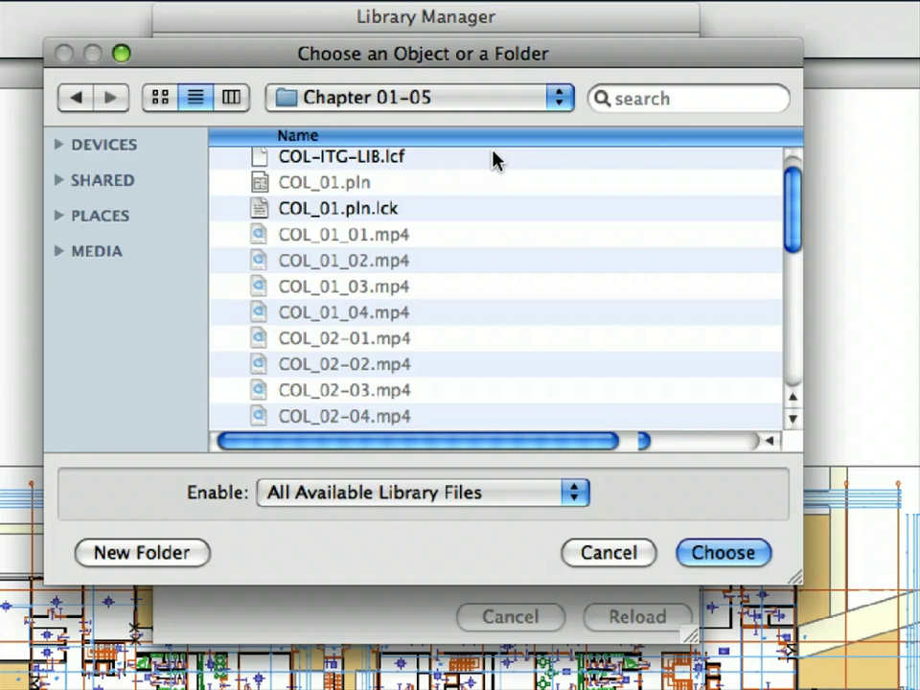
pyautogui.click(493, 165)
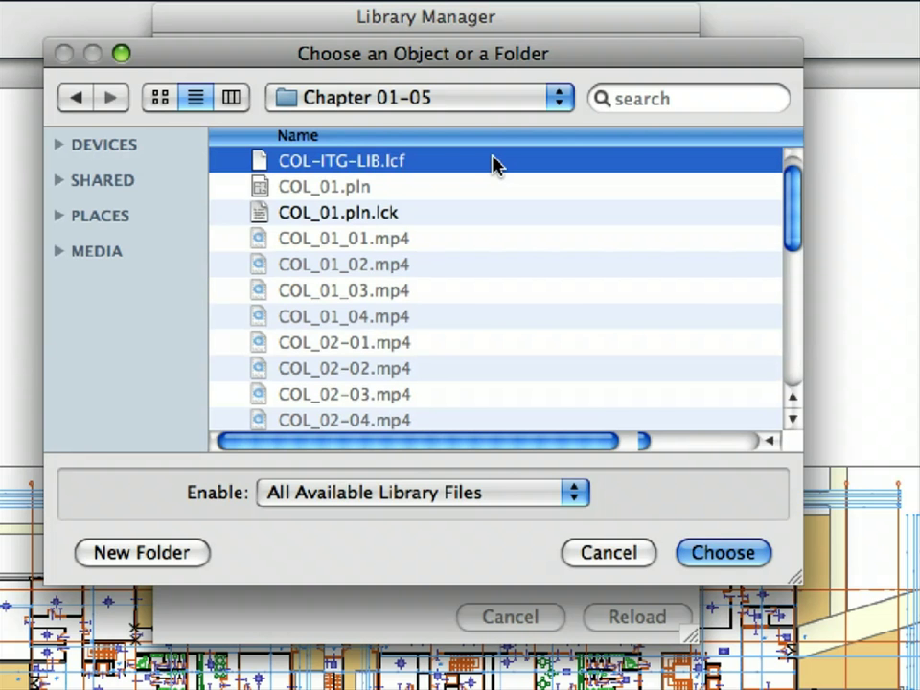
pyautogui.click(764, 554)
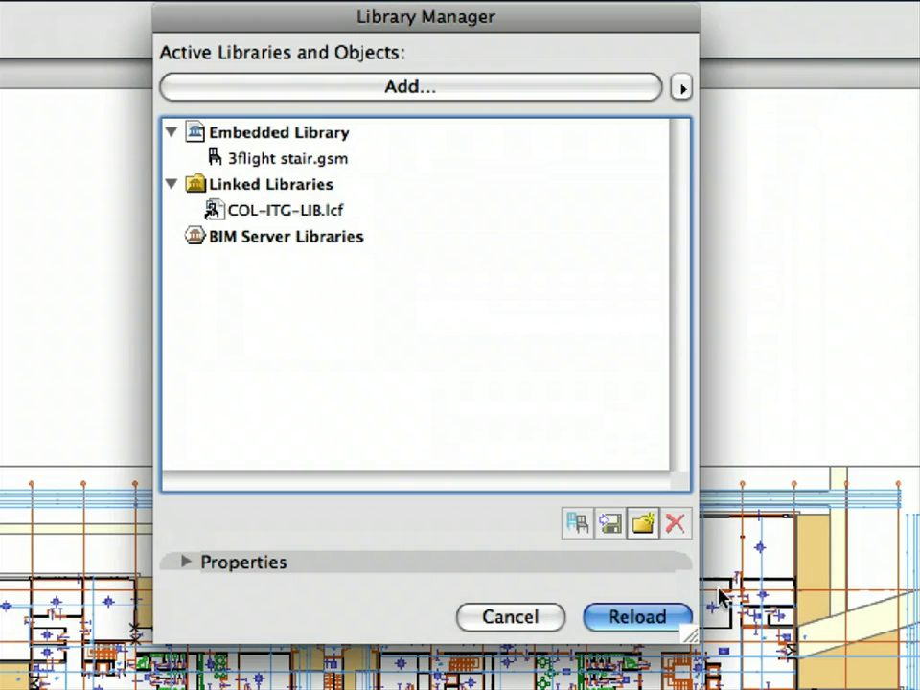
# Reload the project libraries and browse the training guide's chapter folders down to Chapter 10.
pyautogui.click(682, 620)
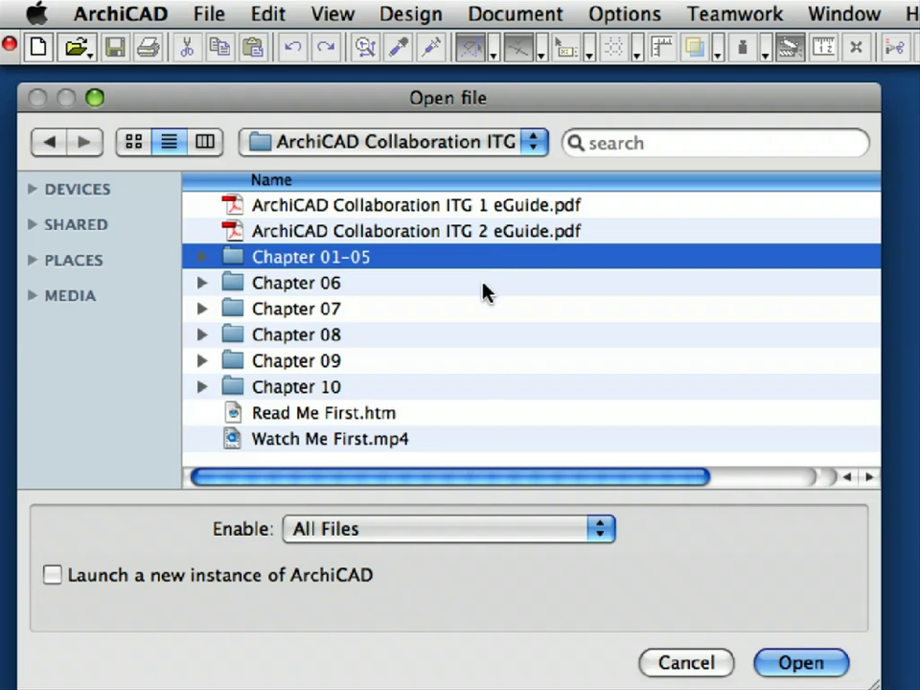
pyautogui.click(257, 152)
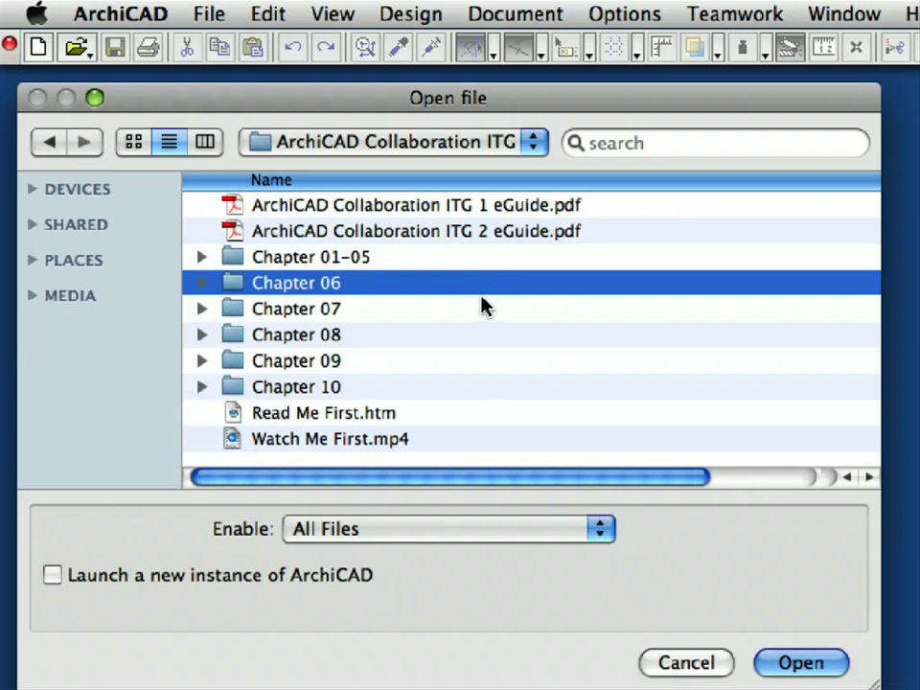
pyautogui.click(479, 311)
pyautogui.click(476, 334)
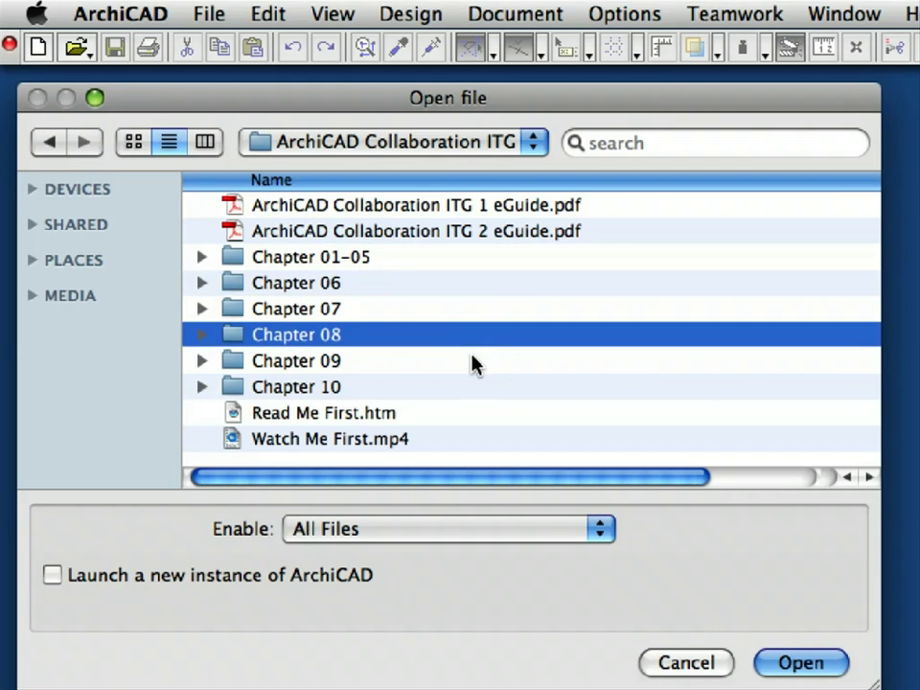
pyautogui.click(472, 361)
pyautogui.click(476, 386)
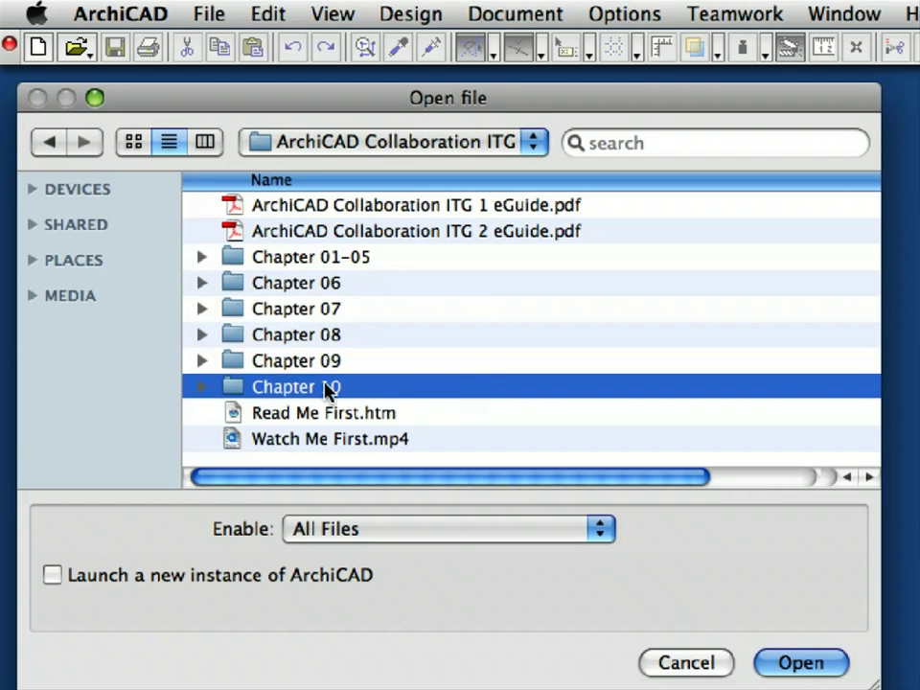
# Expand Chapter 08 and select its COL-08.pln project file.
pyautogui.click(233, 337)
pyautogui.click(202, 336)
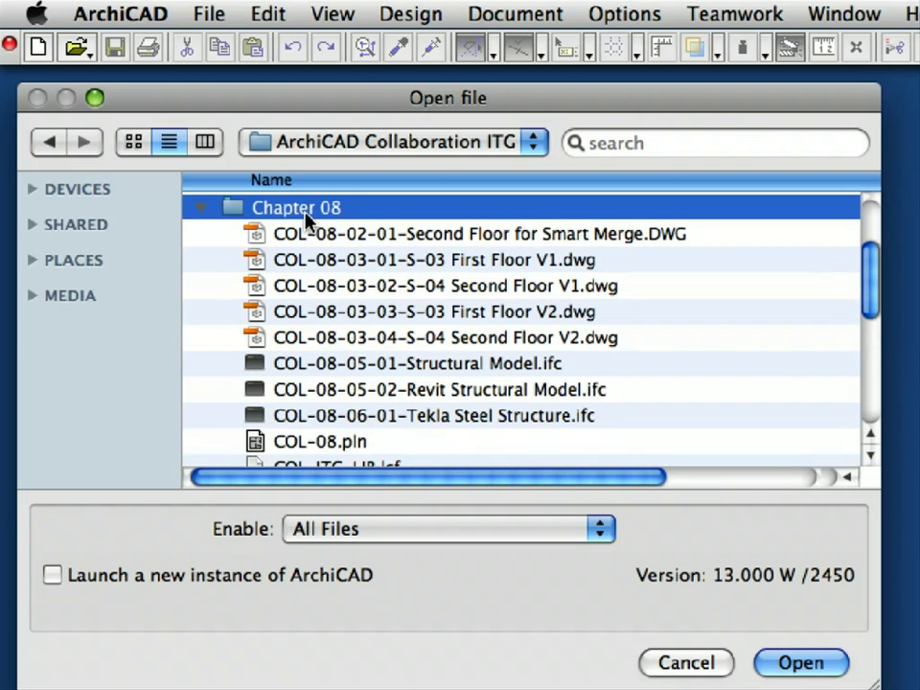
pyautogui.click(388, 442)
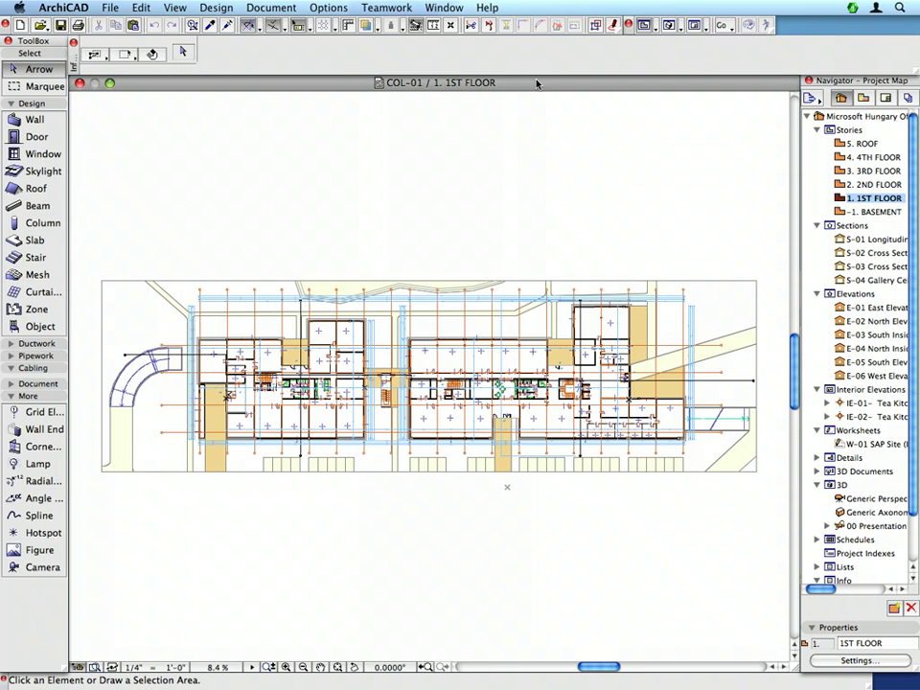
# Launch the ArchiCAD Movie Player from Help, move it up and right, and enlarge its window.
pyautogui.click(482, 8)
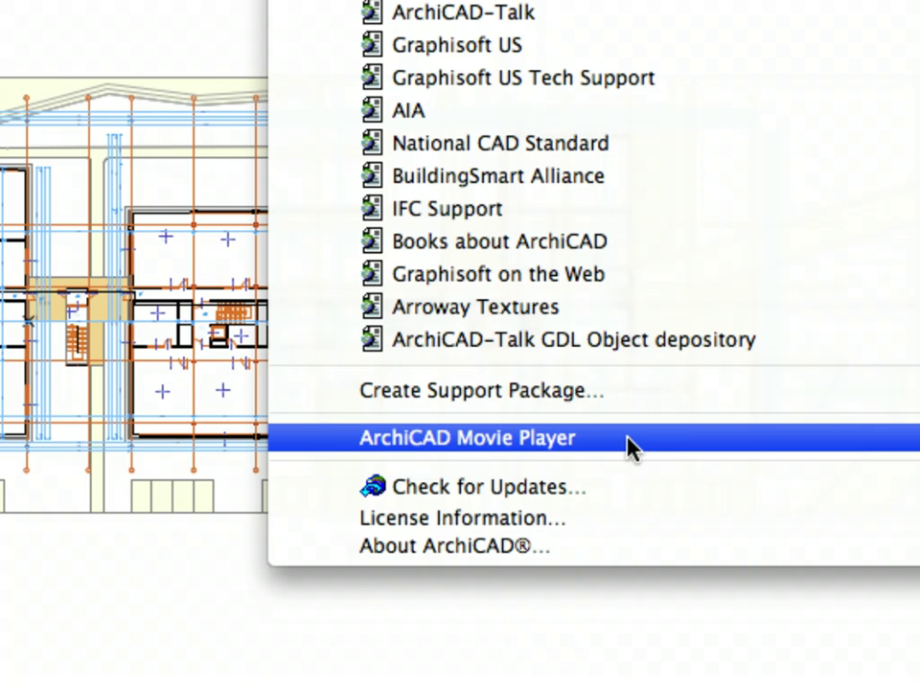
pyautogui.click(628, 446)
pyautogui.moveTo(581, 119); pyautogui.dragTo(730, 96)
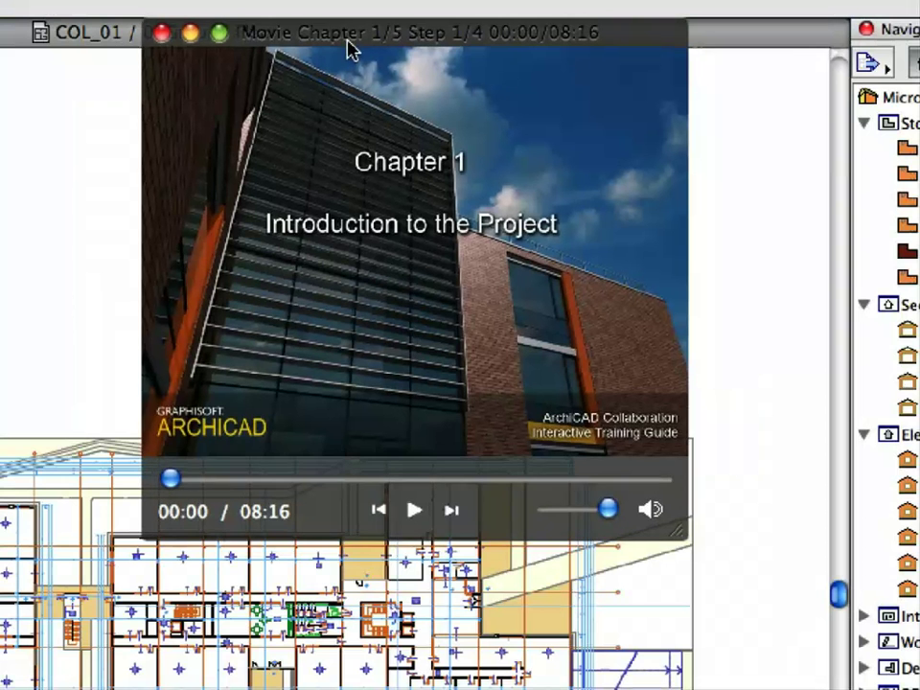
pyautogui.moveTo(682, 534); pyautogui.dragTo(845, 662)
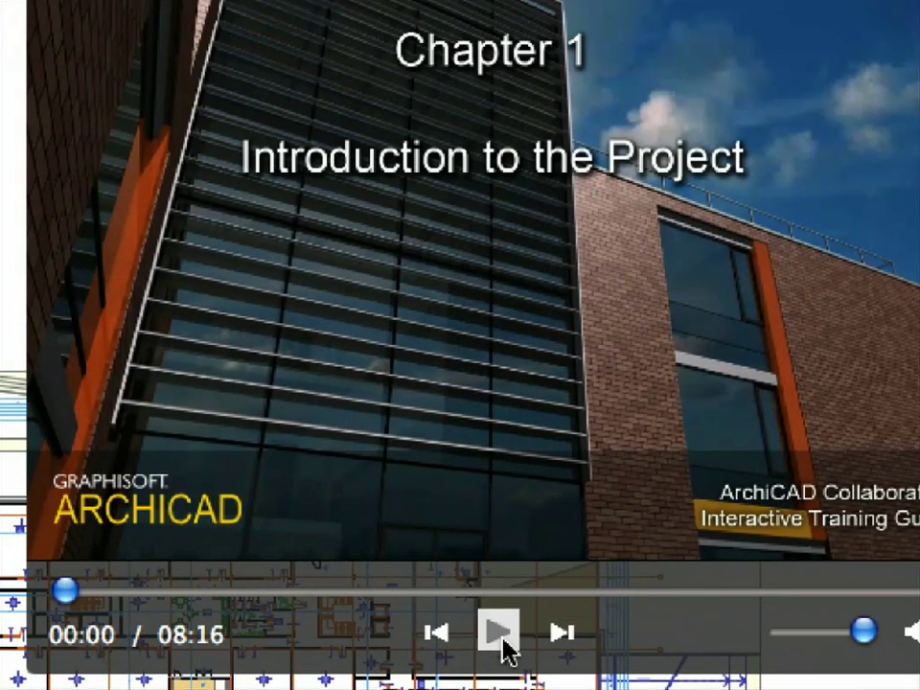
# Play the Chapter 1 clip through its 3D campus tour, pausing once and stopping at 00:22.
pyautogui.click(502, 642)
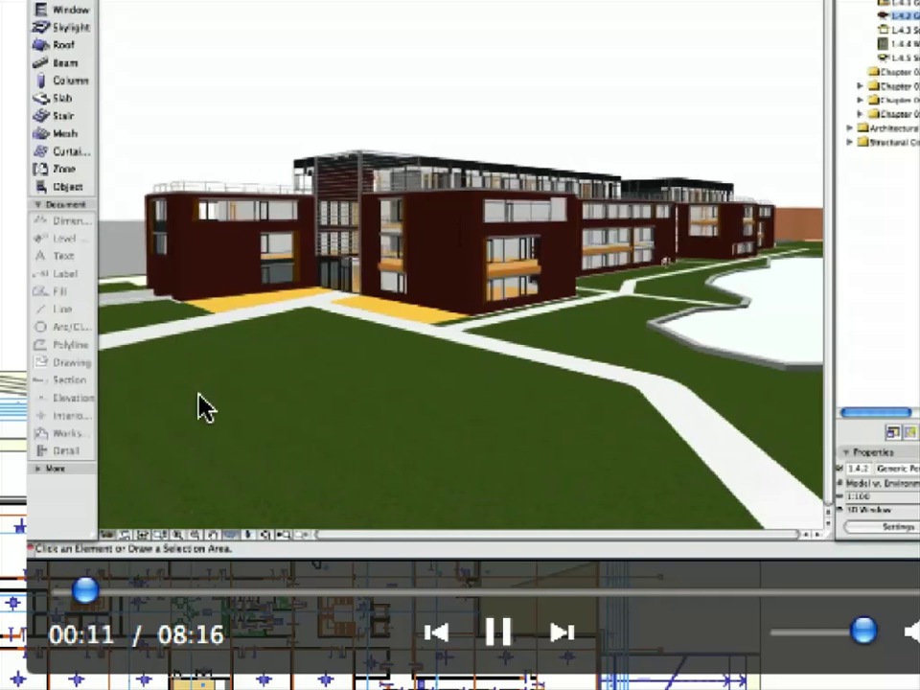
pyautogui.press('space')
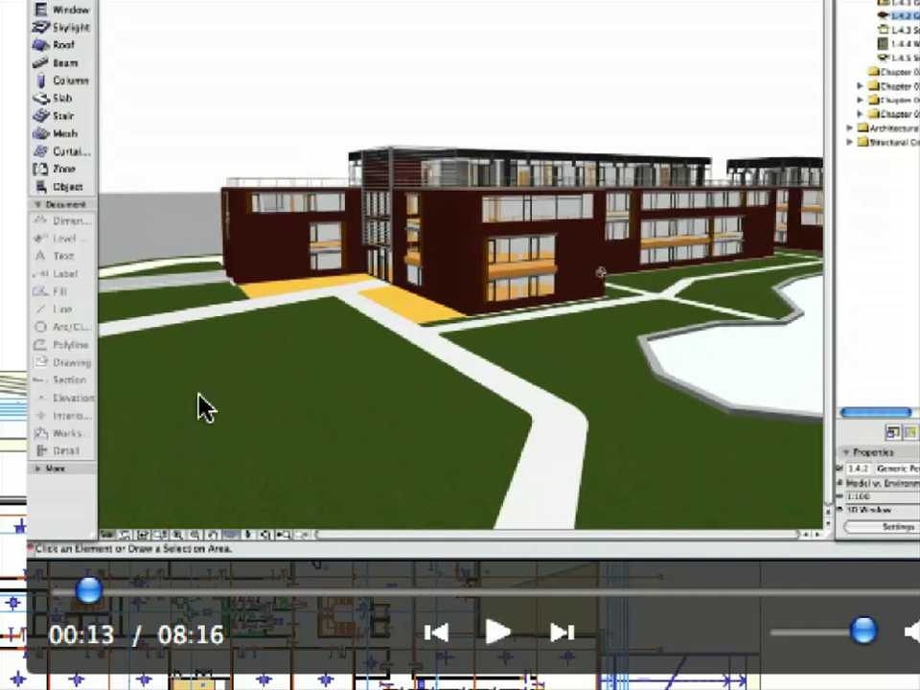
pyautogui.press('space')
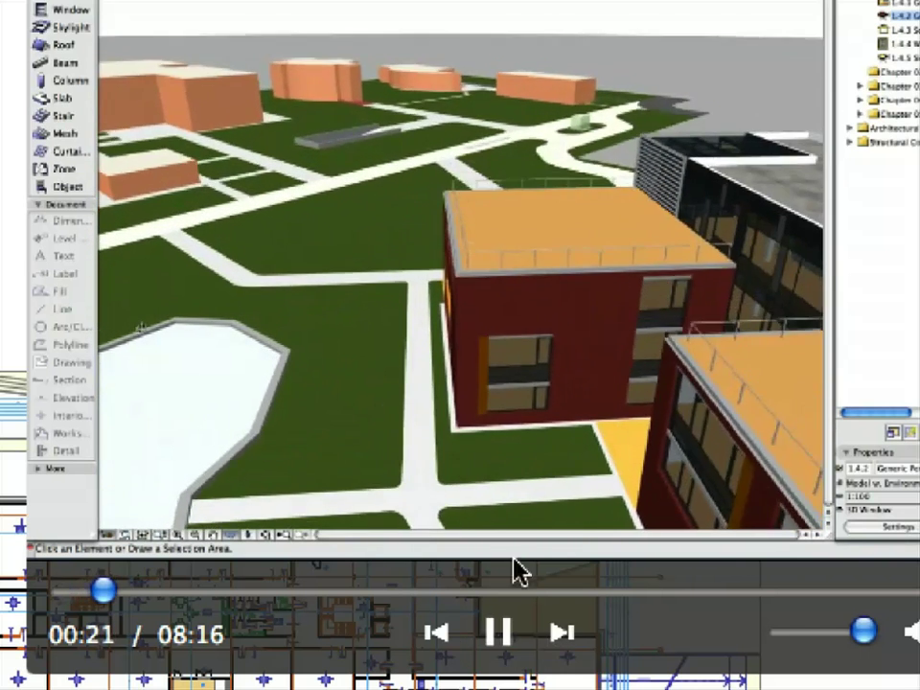
pyautogui.click(437, 403)
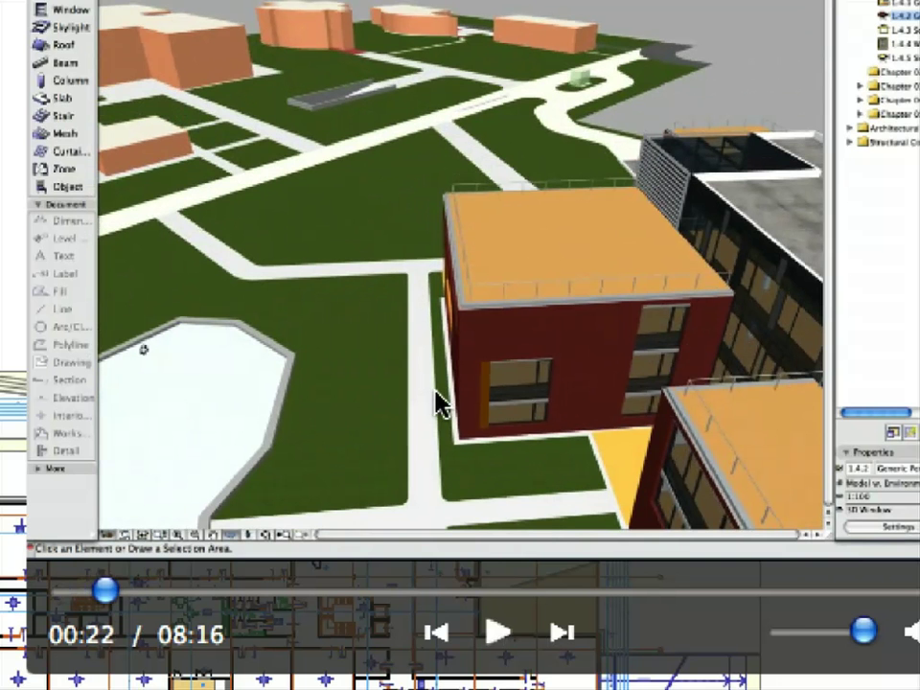
# Resume the training movie and expand Chapter 03 in the Navigator's View Map.
pyautogui.click(437, 402)
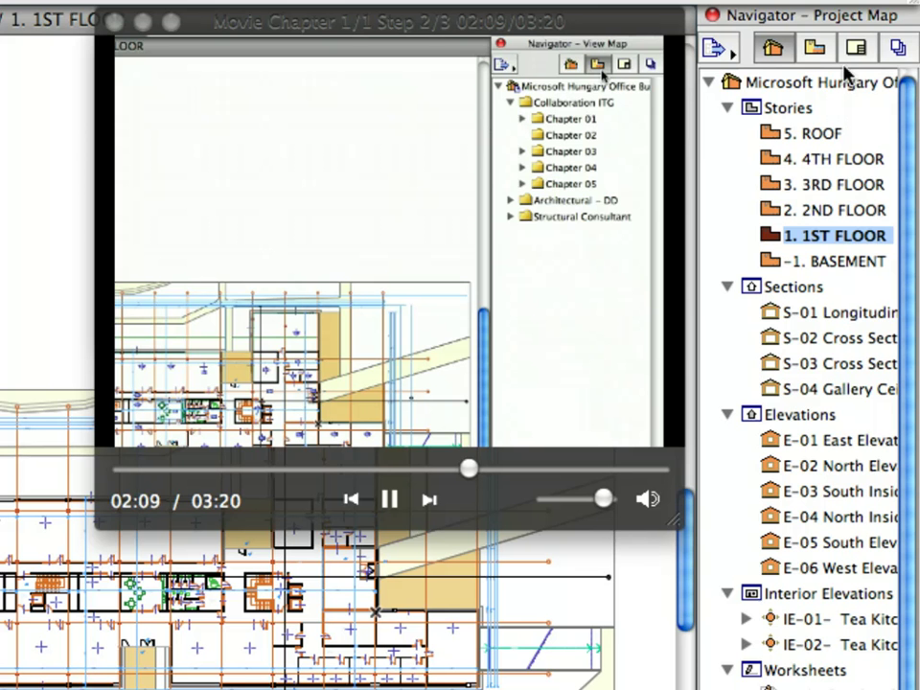
pyautogui.click(817, 50)
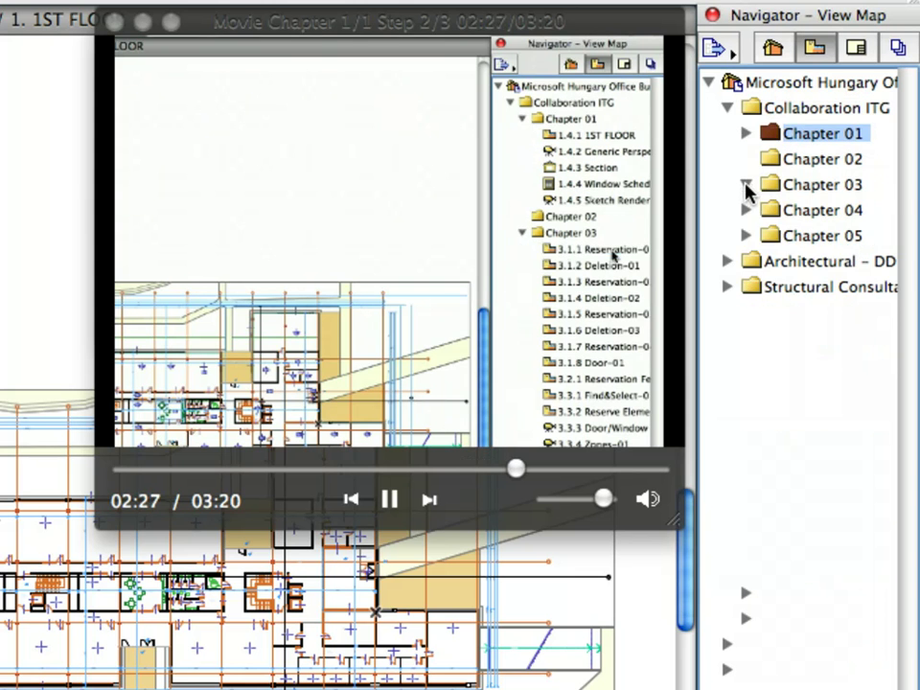
pyautogui.click(747, 185)
# Select views 3.1.1, 3.1.2 and 3.1.3 Reservation-02, then open the A-01 Basement Plan layout.
pyautogui.click(778, 219)
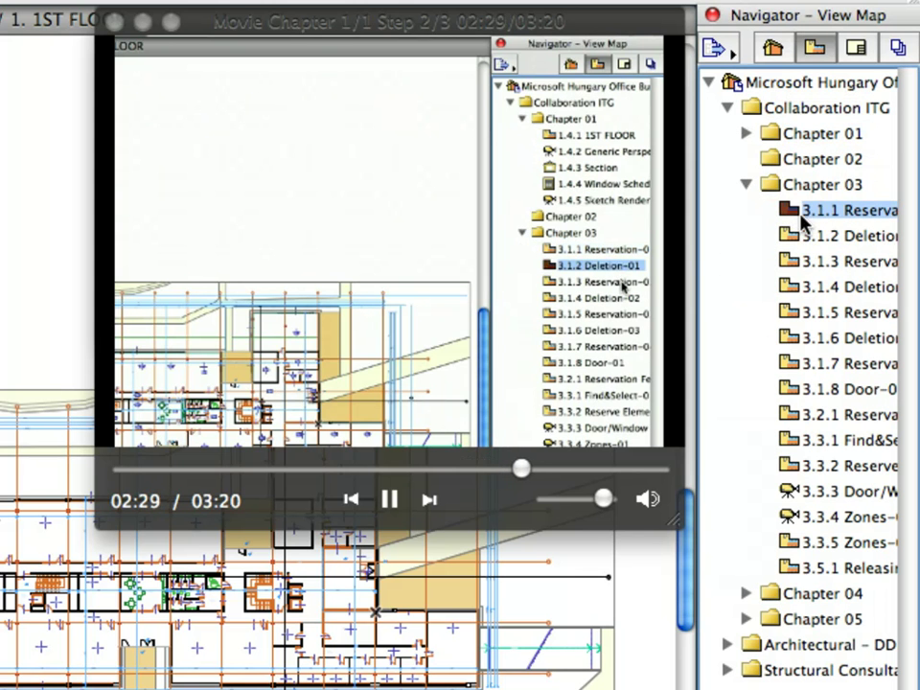
pyautogui.click(784, 236)
pyautogui.click(811, 262)
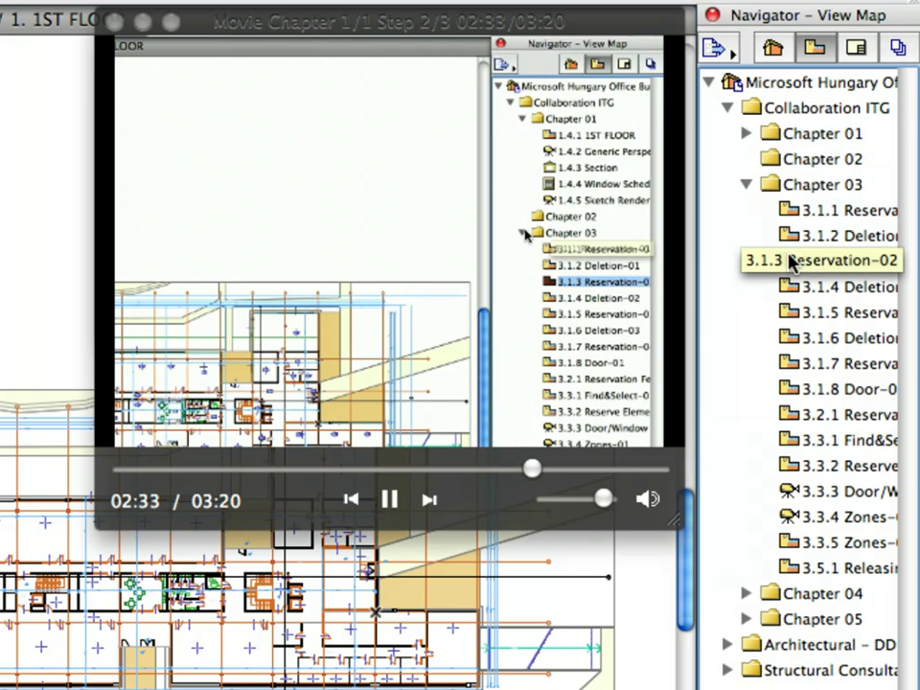
pyautogui.click(743, 186)
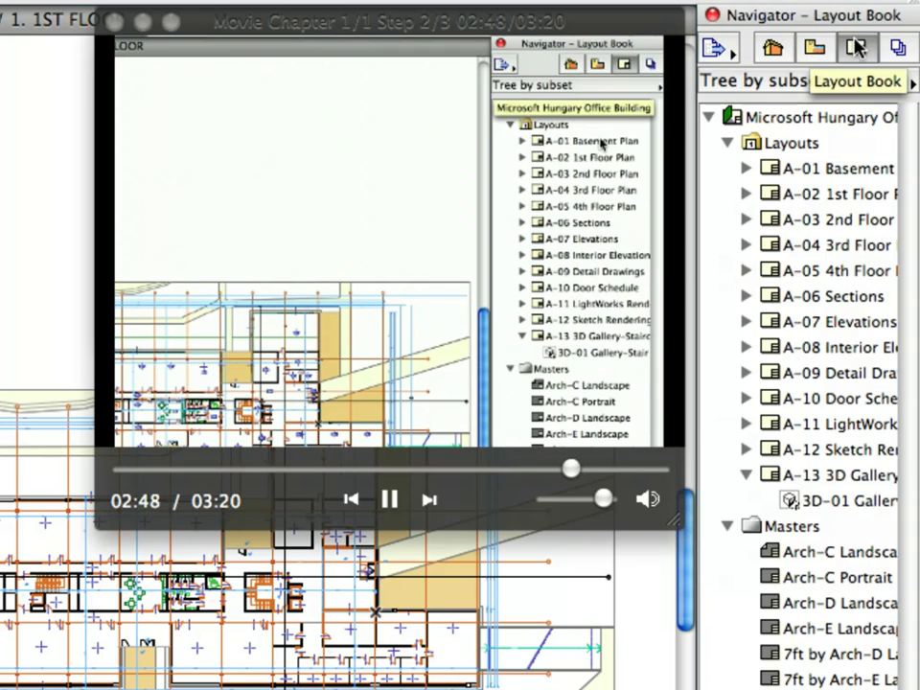
pyautogui.click(837, 171)
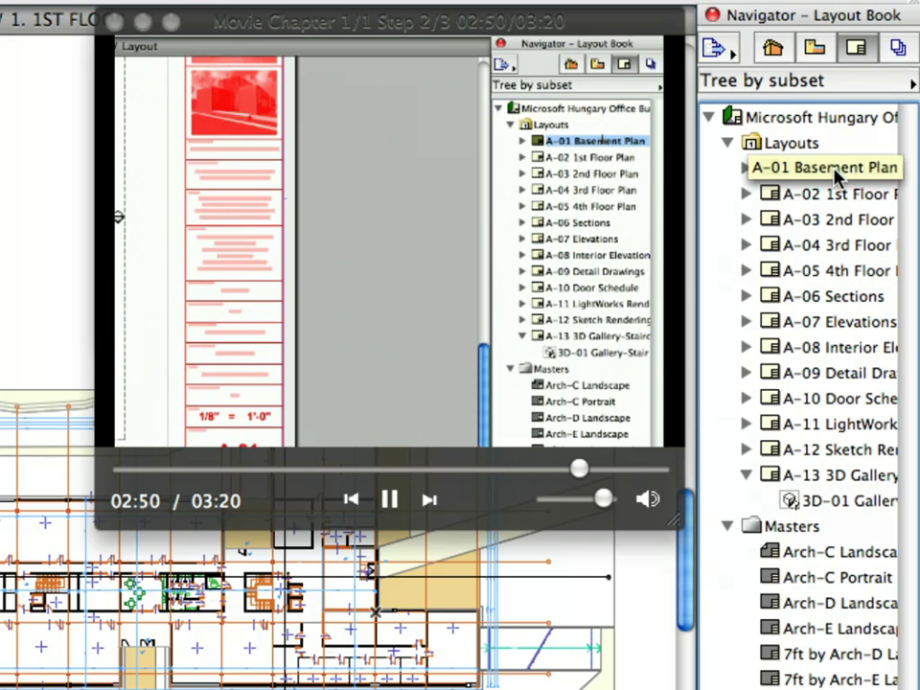